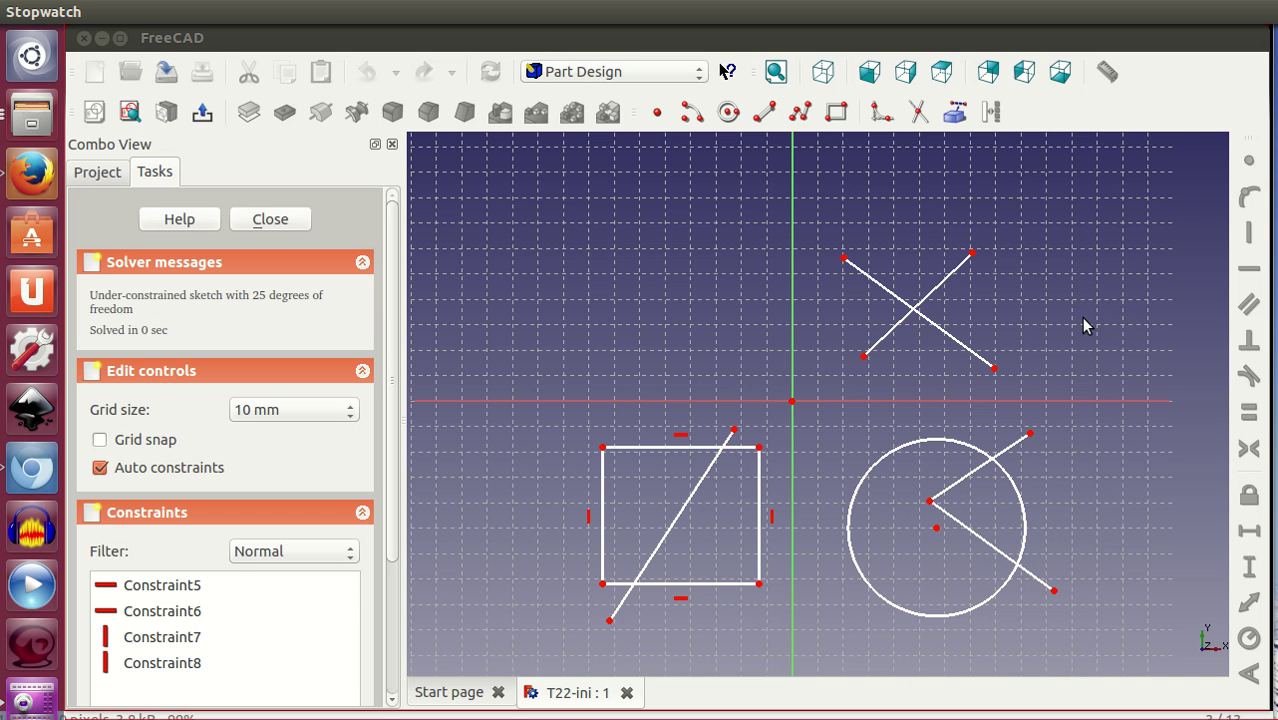
Trim the upper parts of both crossing lines at their intersection, leaving an inverted V.
left_click(917, 114)
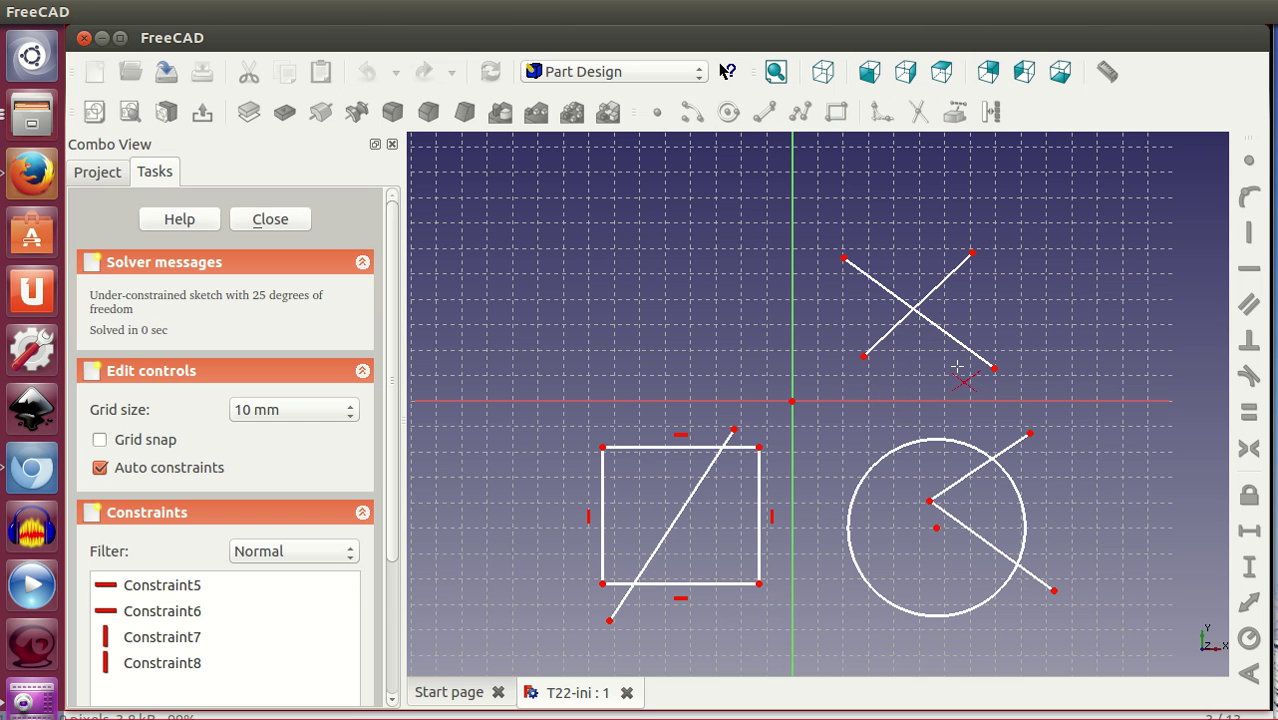
left_click(937, 287)
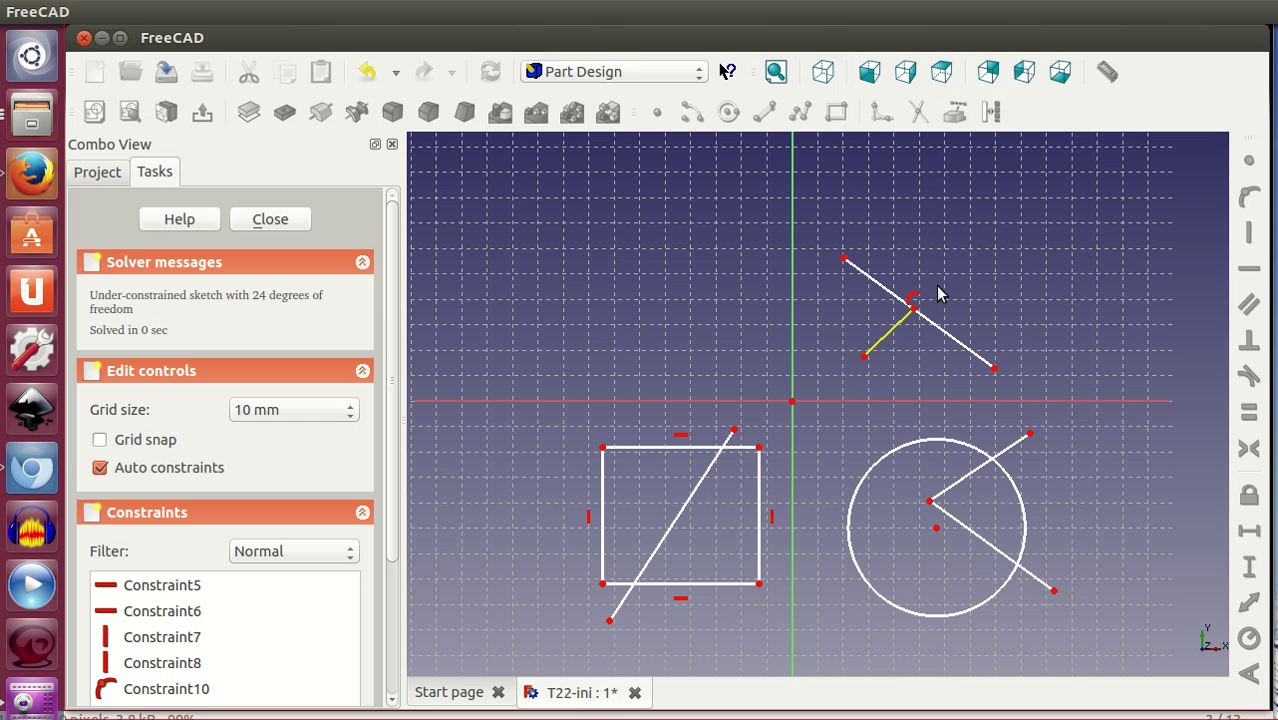
left_click(874, 280)
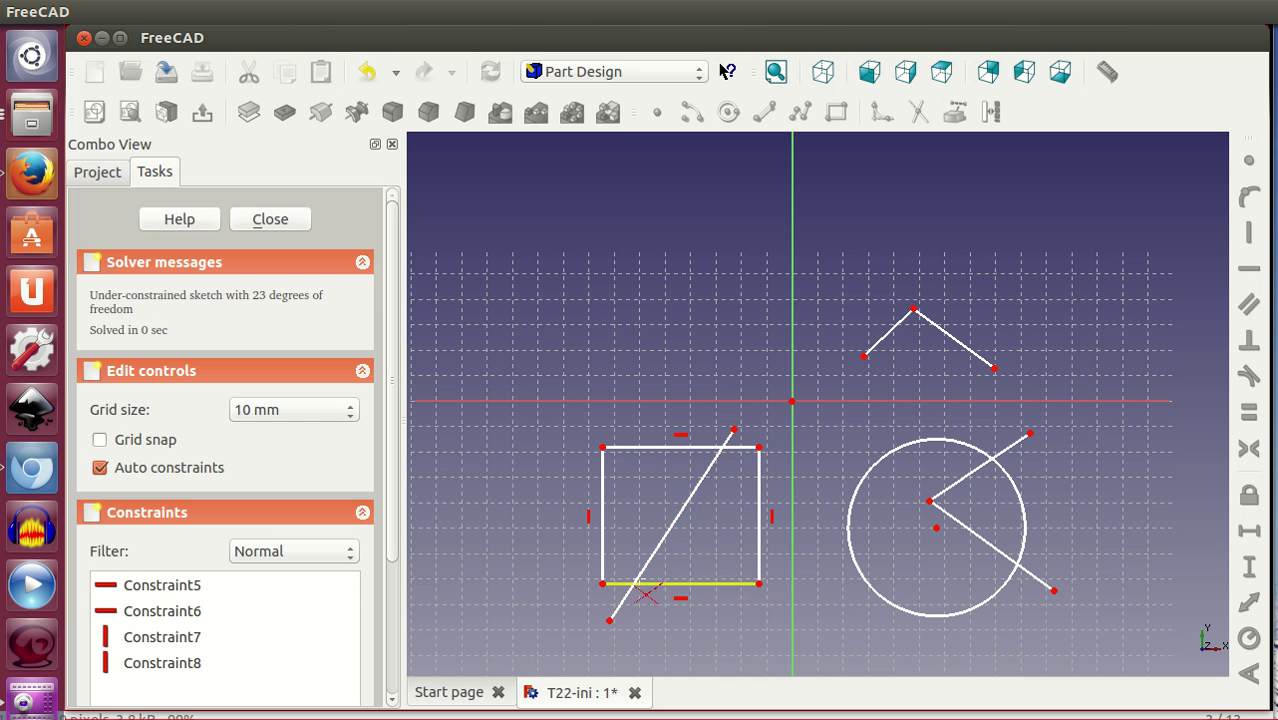
Trim the diagonal's top tip and the top and bottom edge pieces left of the diagonal.
left_click(734, 431)
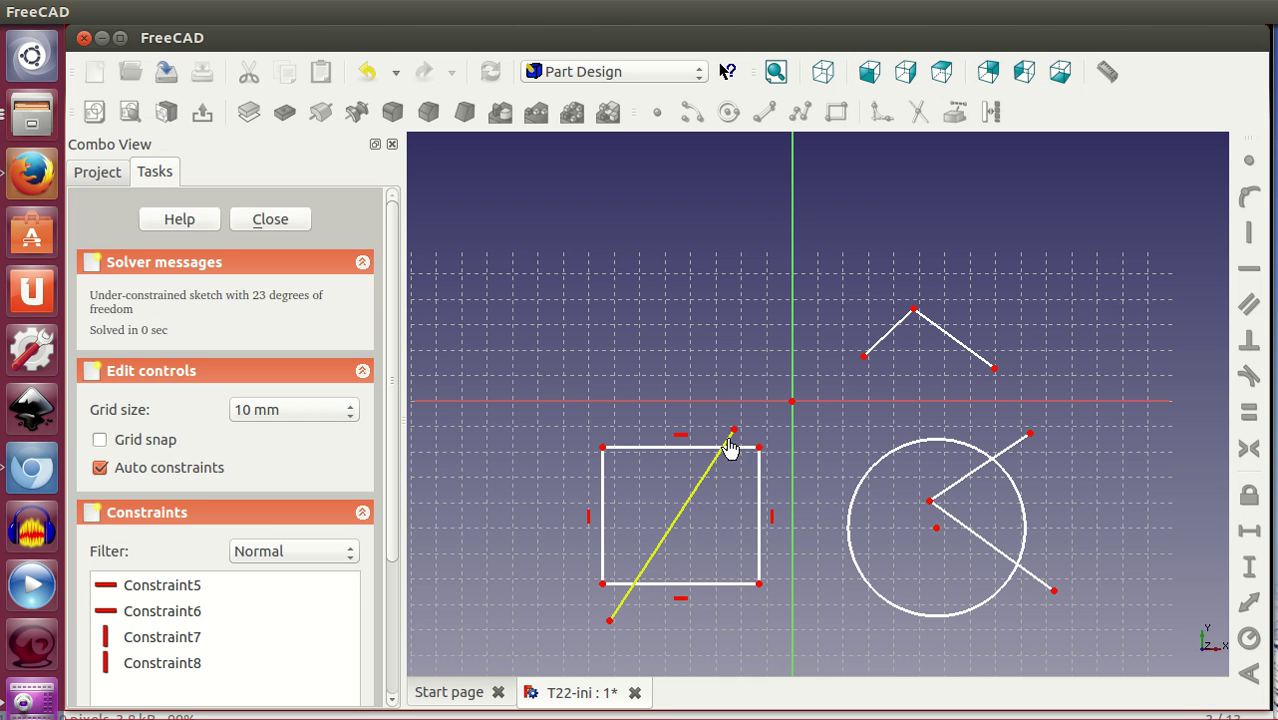
left_click(722, 447)
left_click(680, 447)
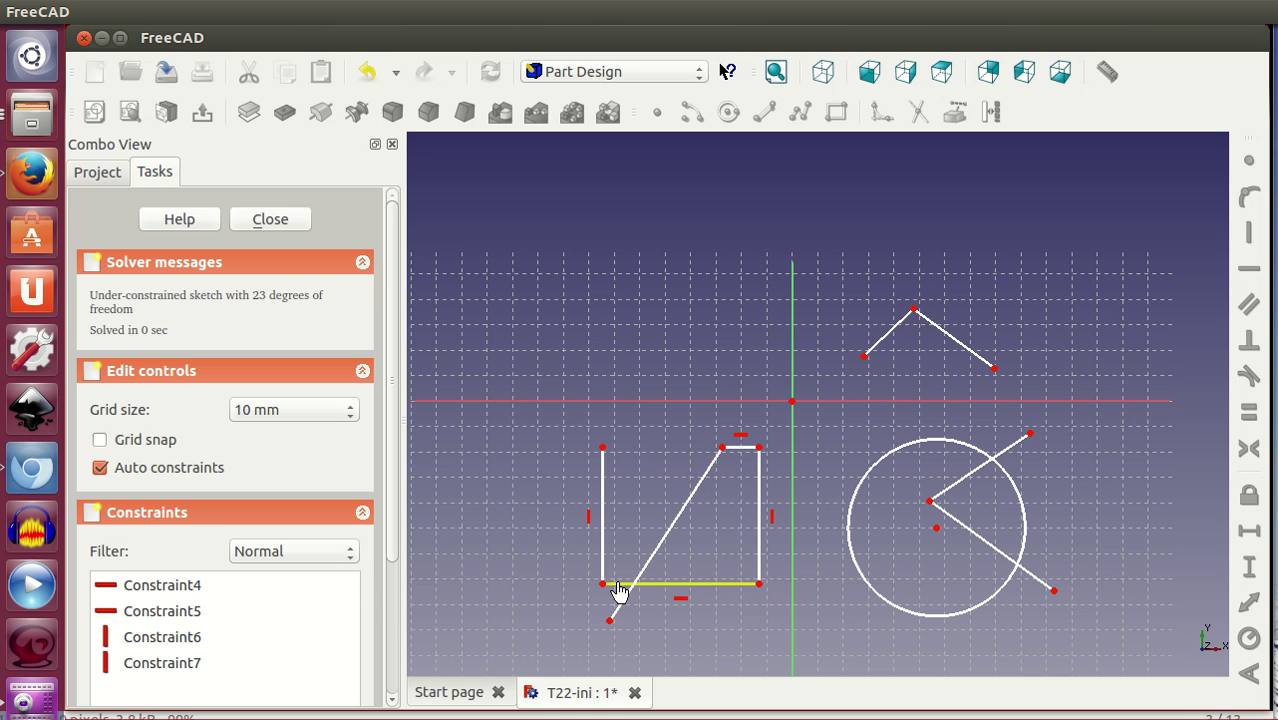
left_click(616, 584)
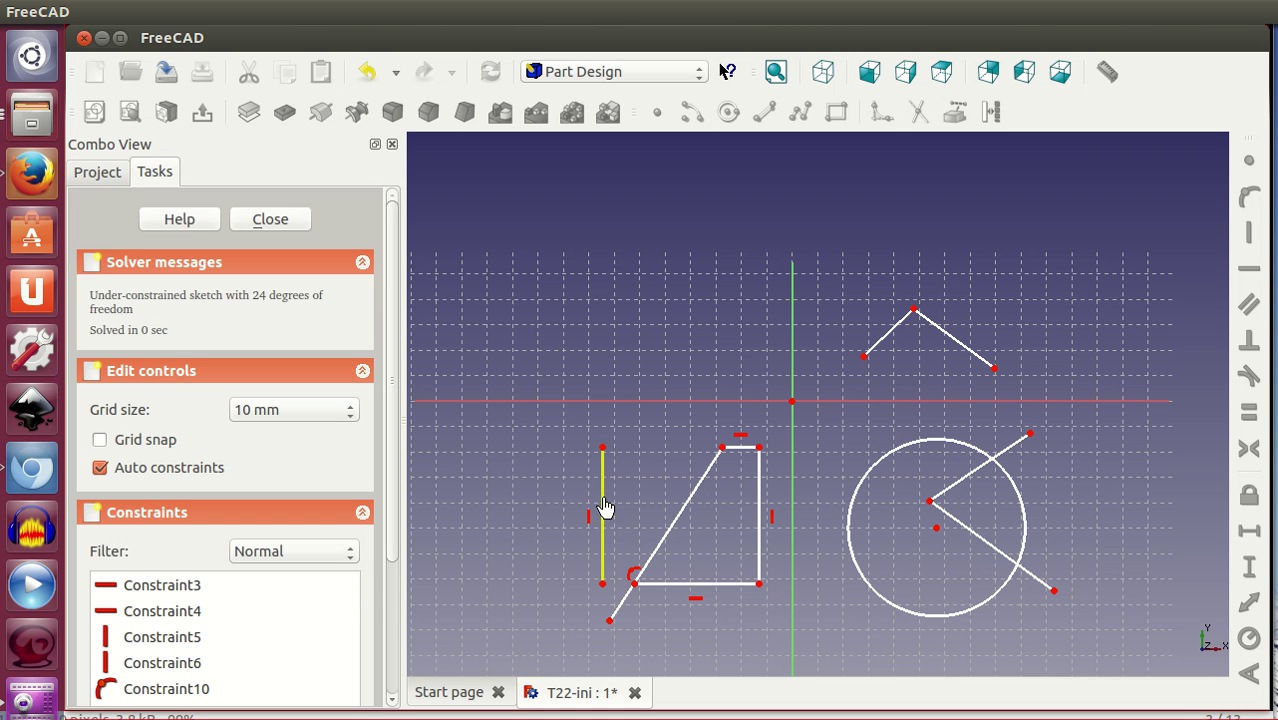
Delete the square's left side and trim the diagonal's extension below the bottom corner.
right_click(648, 455)
left_click(602, 486)
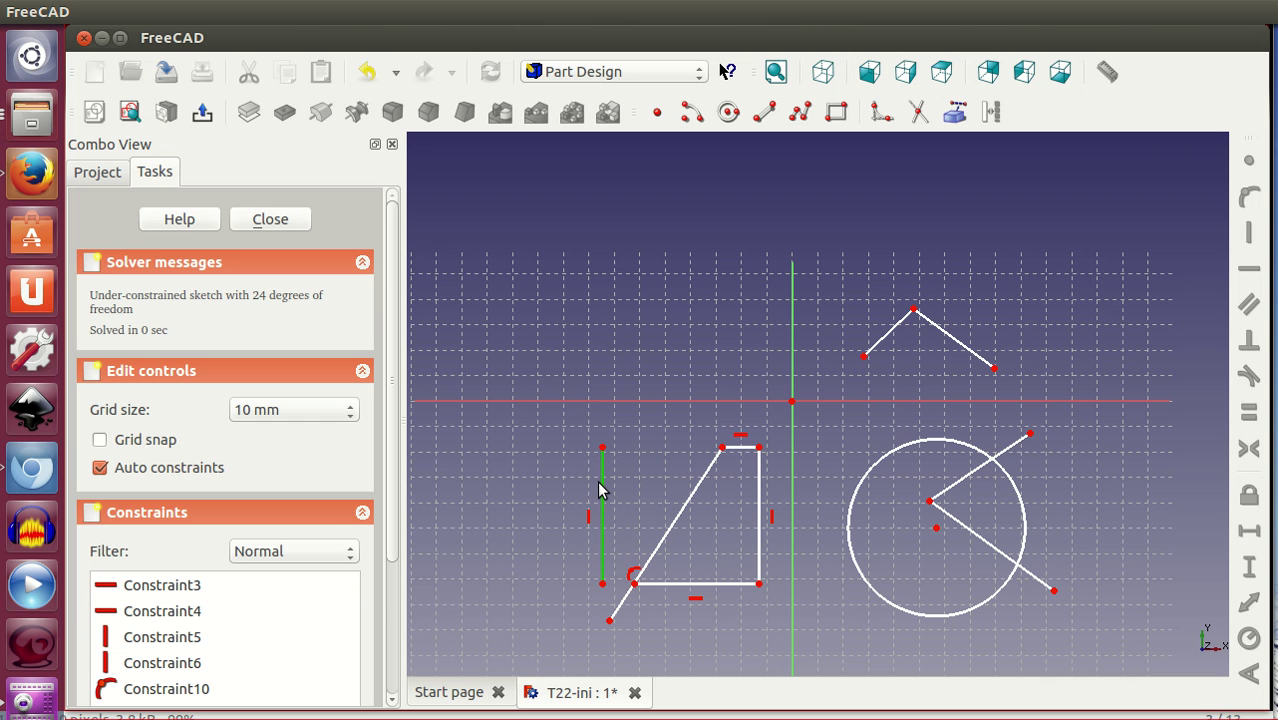
key("Delete")
left_click(918, 112)
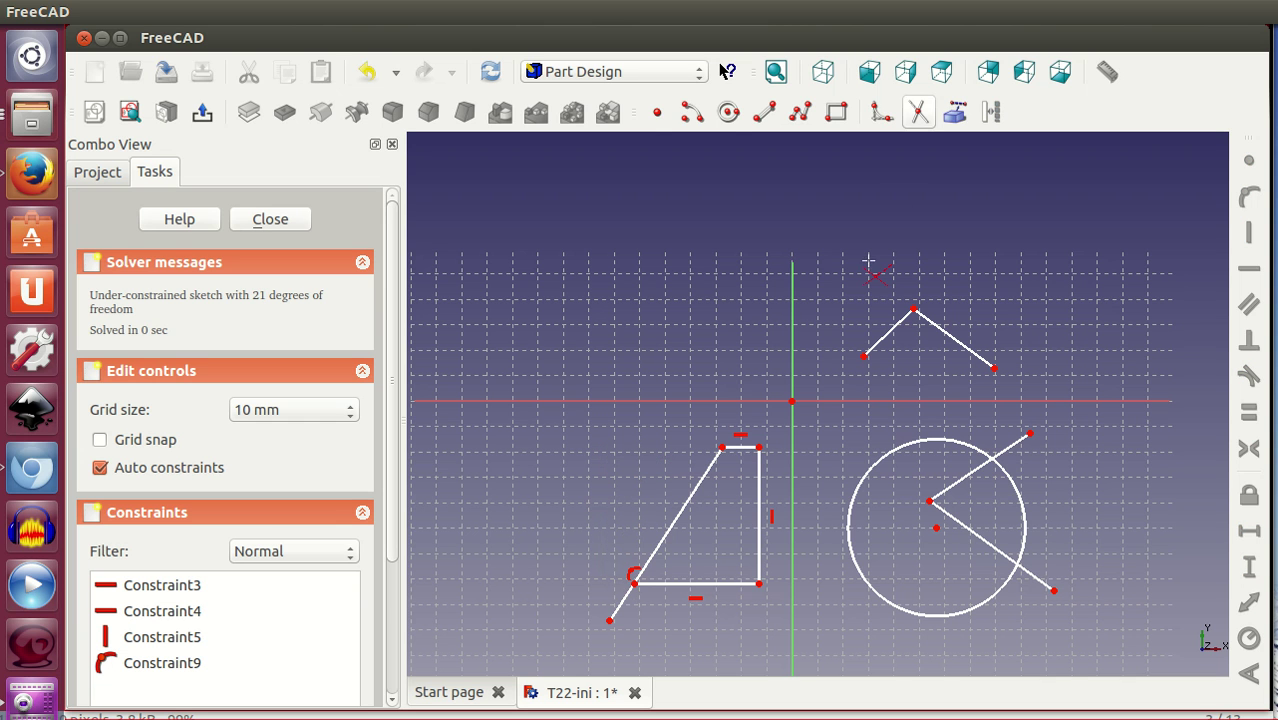
left_click(619, 604)
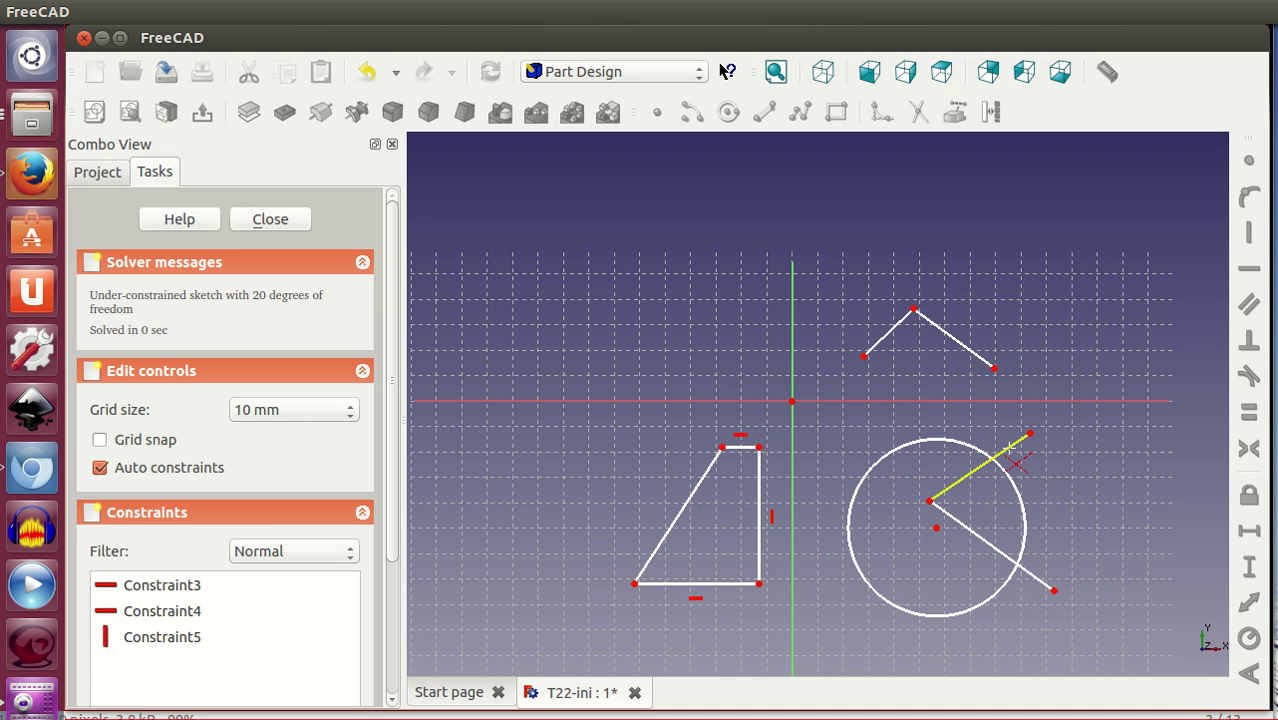
Trim both radial lines outside the circle and the arc between them, leaving a wedge cut-out.
left_click(1017, 461)
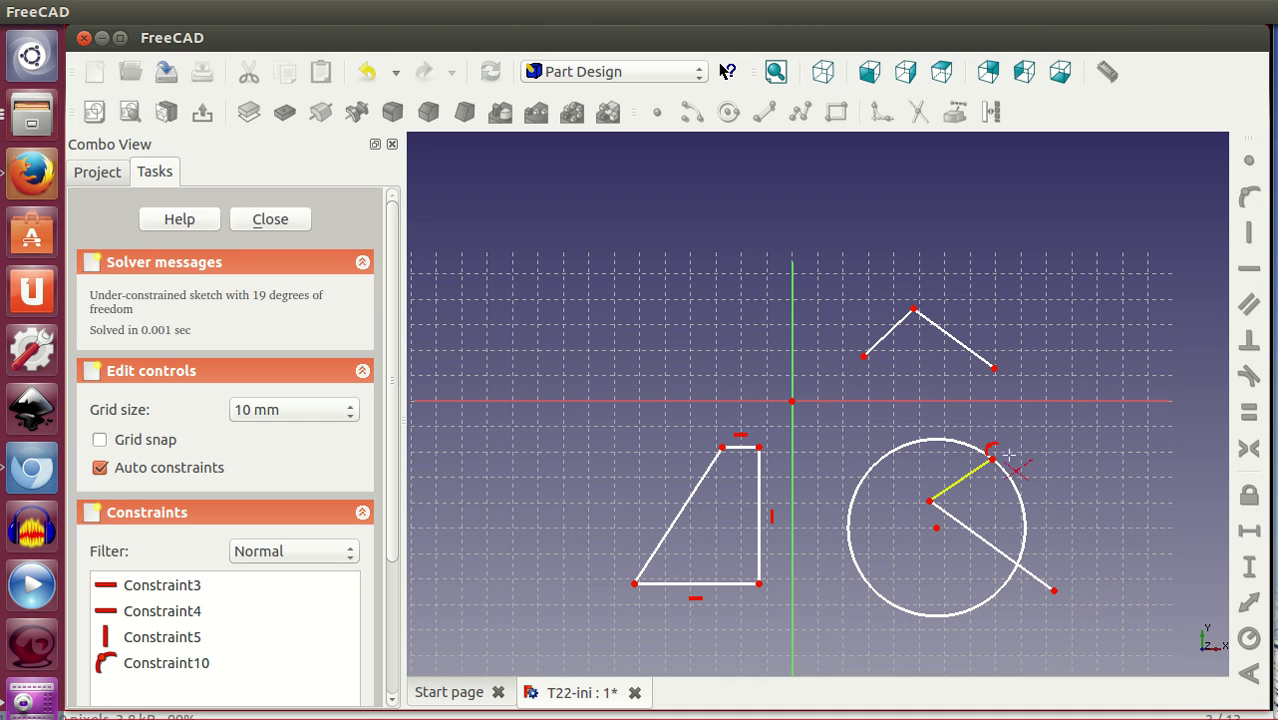
left_click(1039, 590)
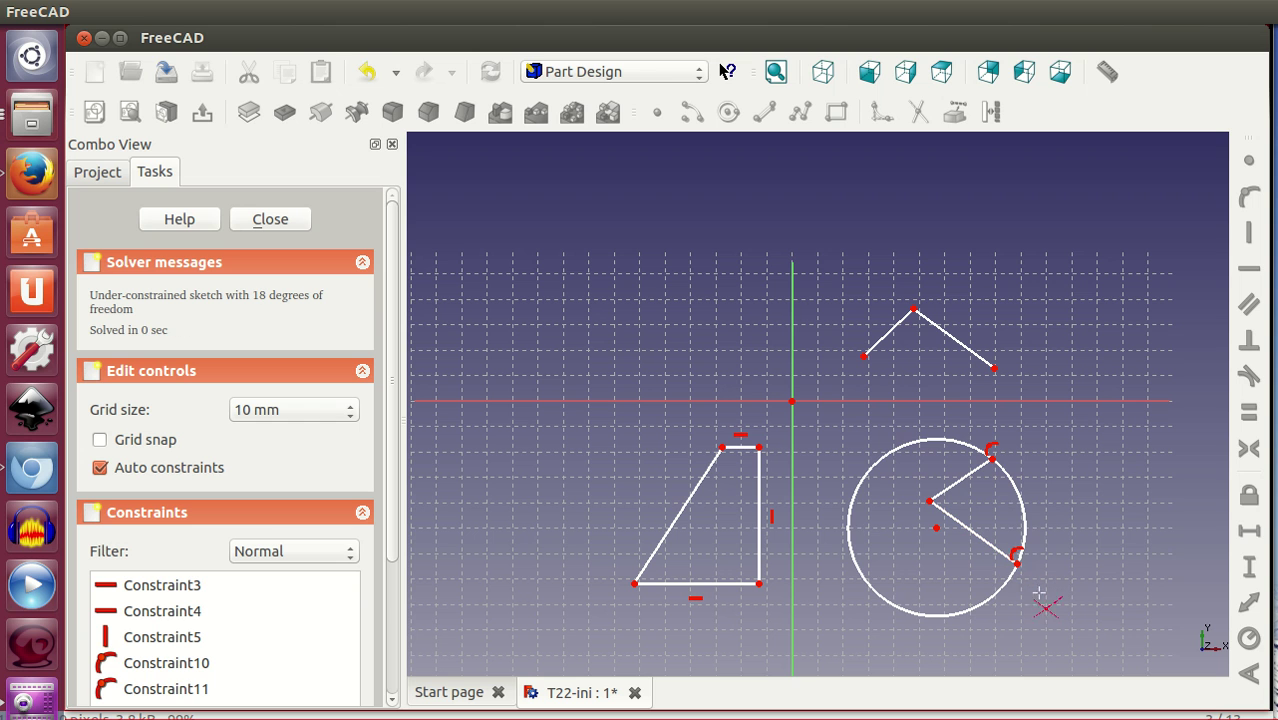
left_click(1026, 528)
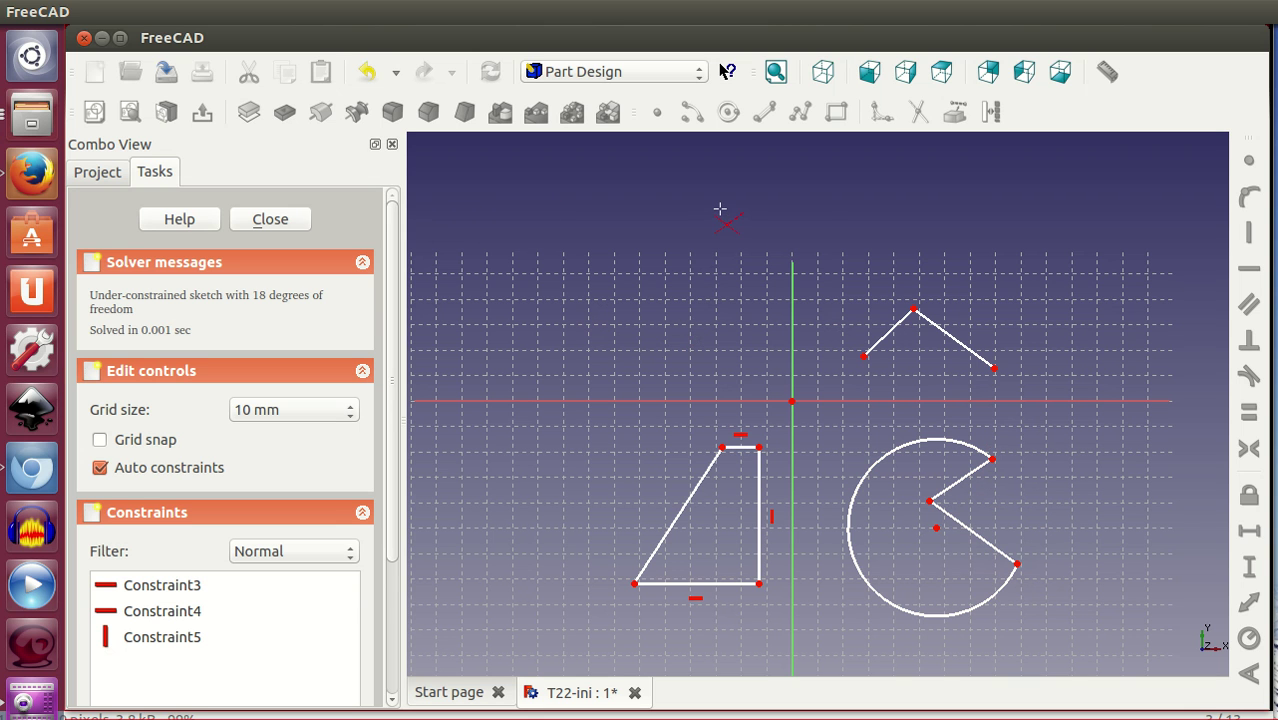
Box-select all the geometry and delete it, emptying the sketch.
right_click(830, 270)
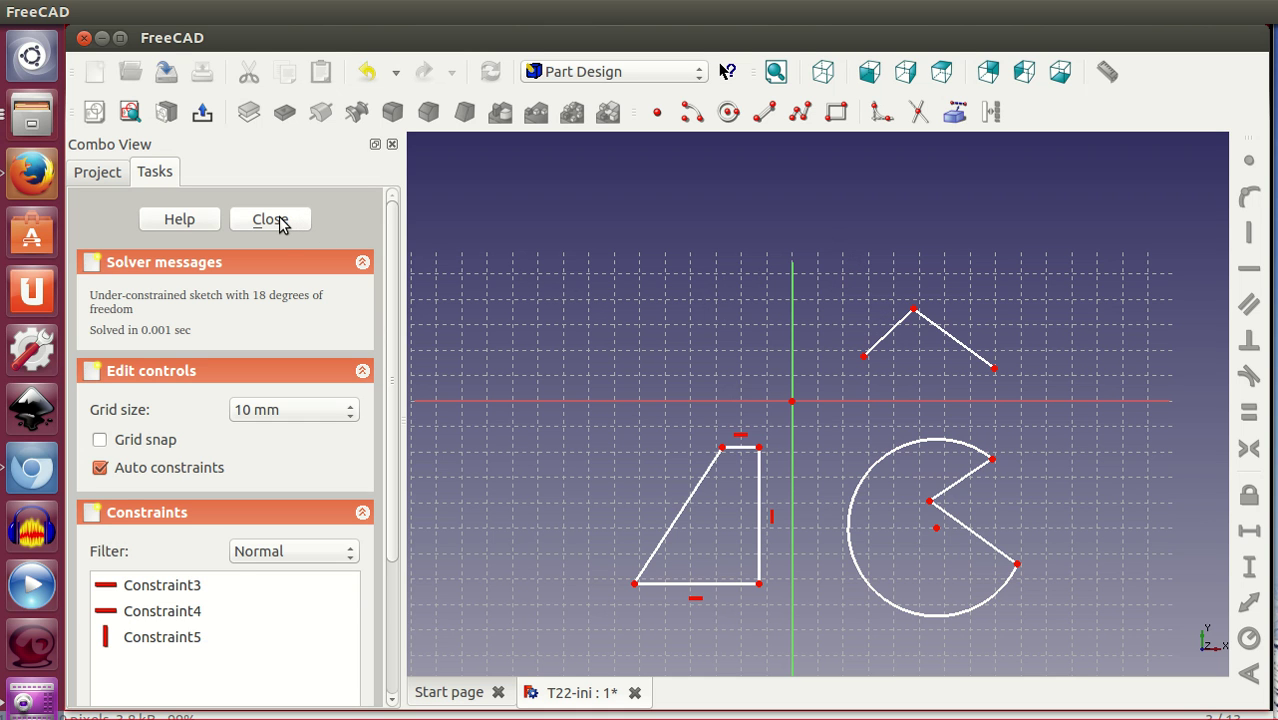
left_click_drag(494, 208, 1100, 648)
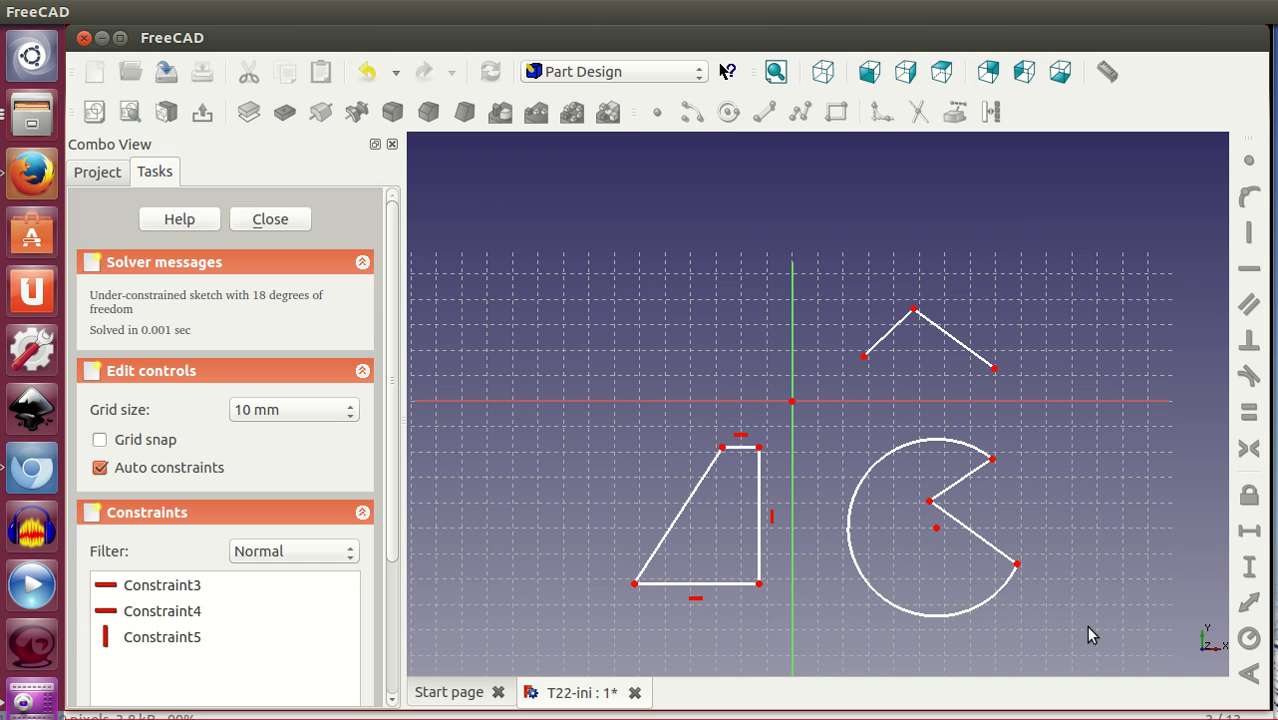
key("Delete")
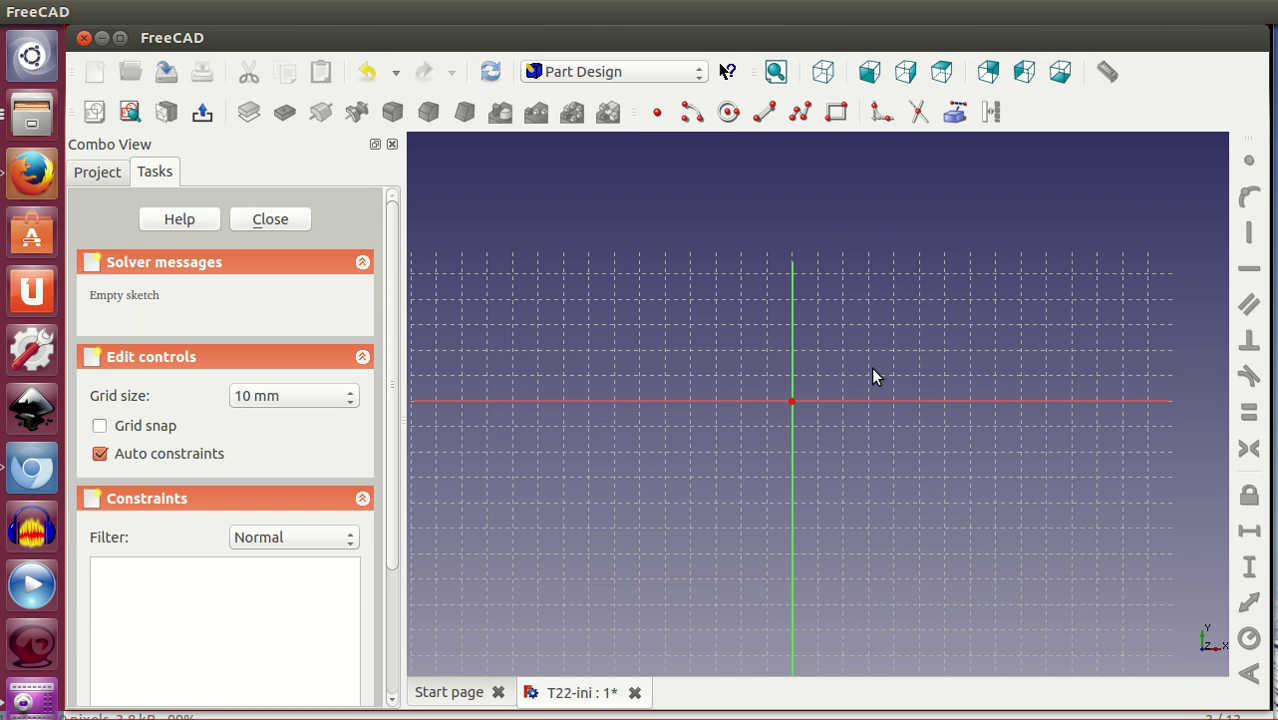
Draw a circle with its centre on the sketch origin.
left_click(729, 113)
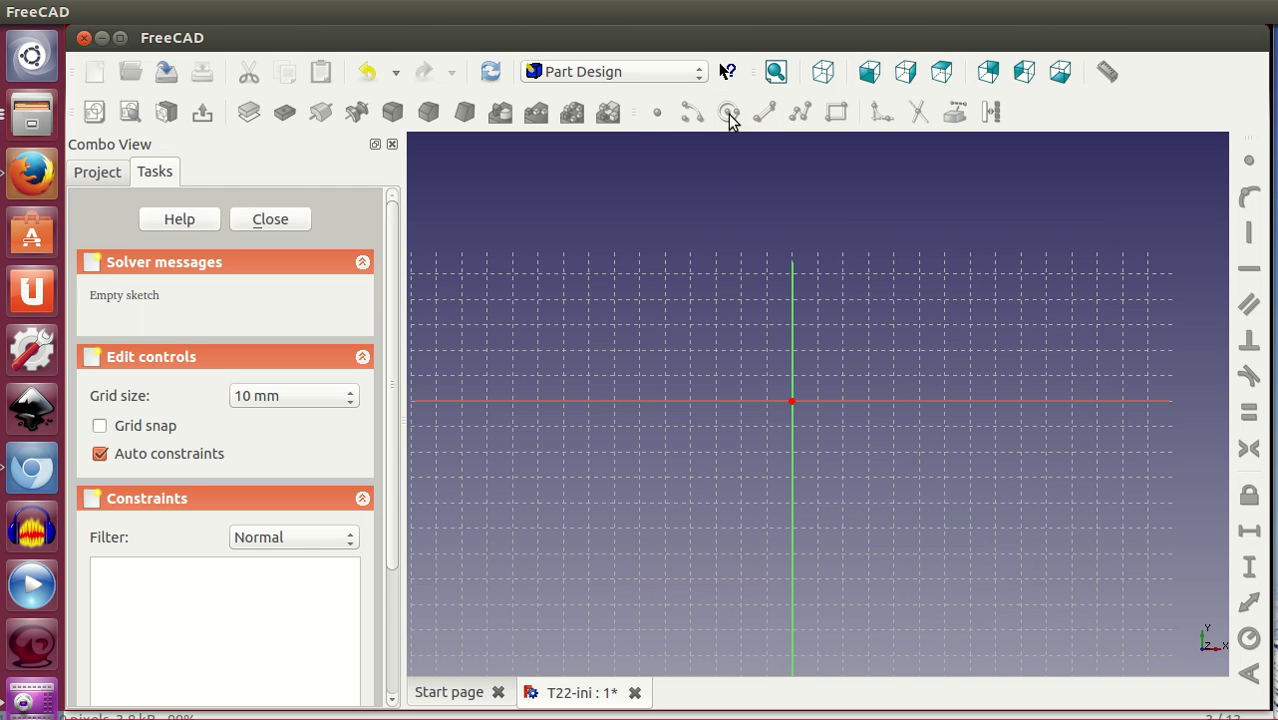
left_click(792, 401)
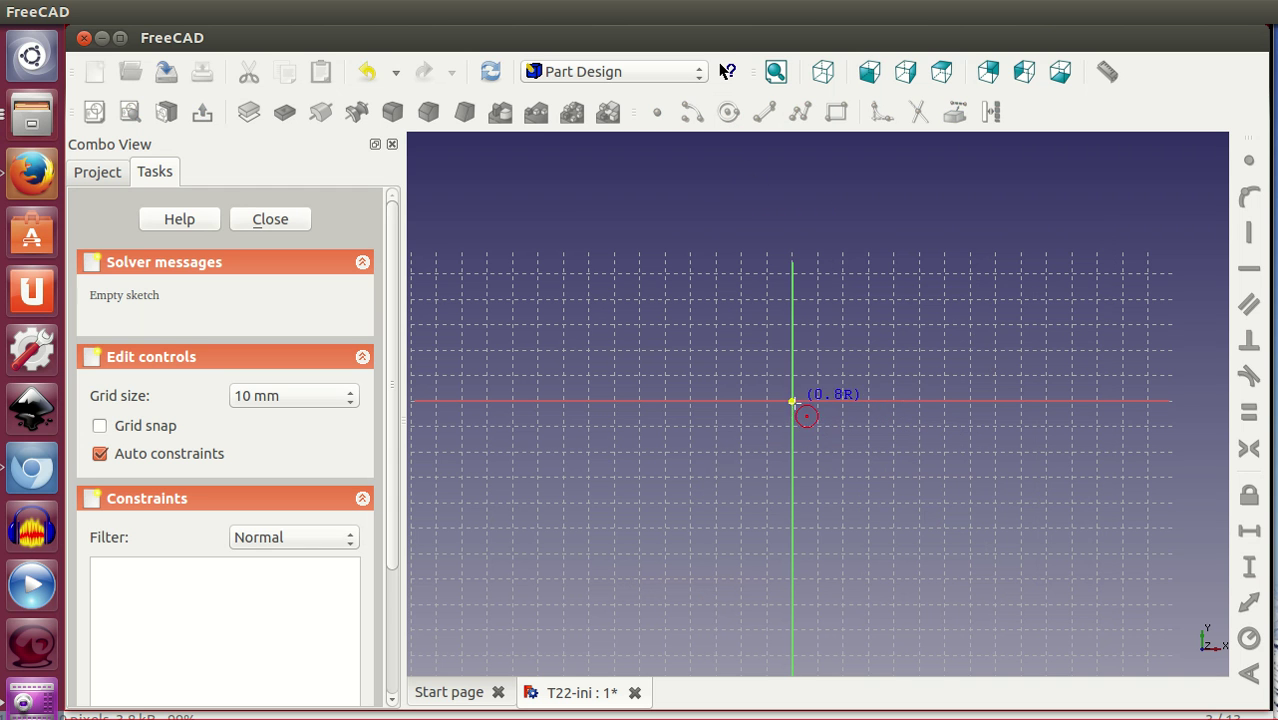
left_click(898, 464)
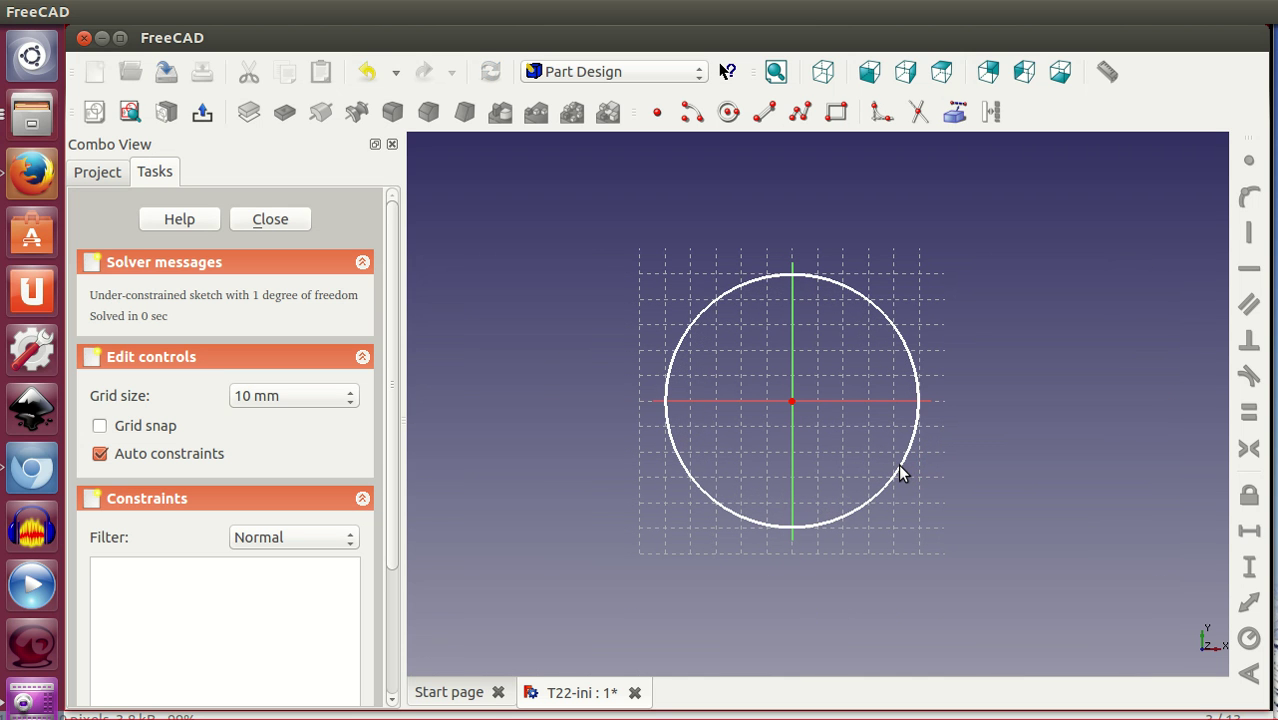
Drag the circle's edge inward twice to shrink it around the origin.
left_click(899, 476)
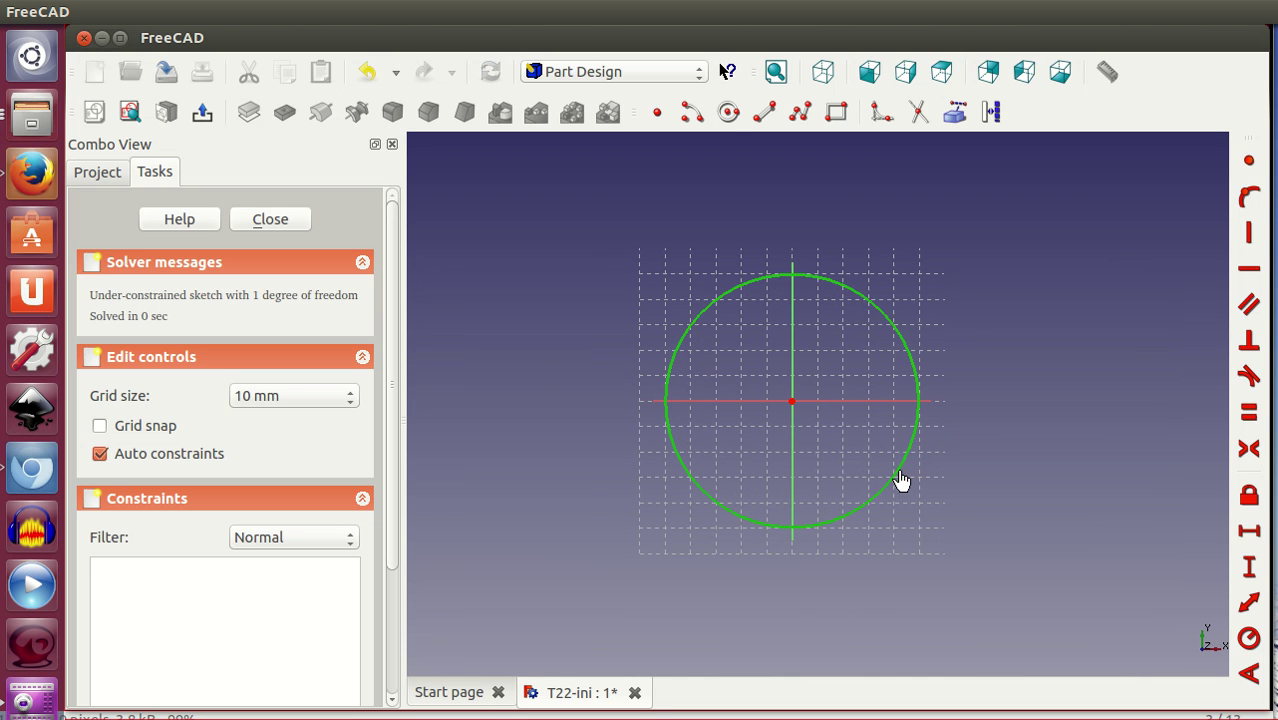
left_click_drag(900, 480, 842, 448)
scroll(829, 411, "up", 4)
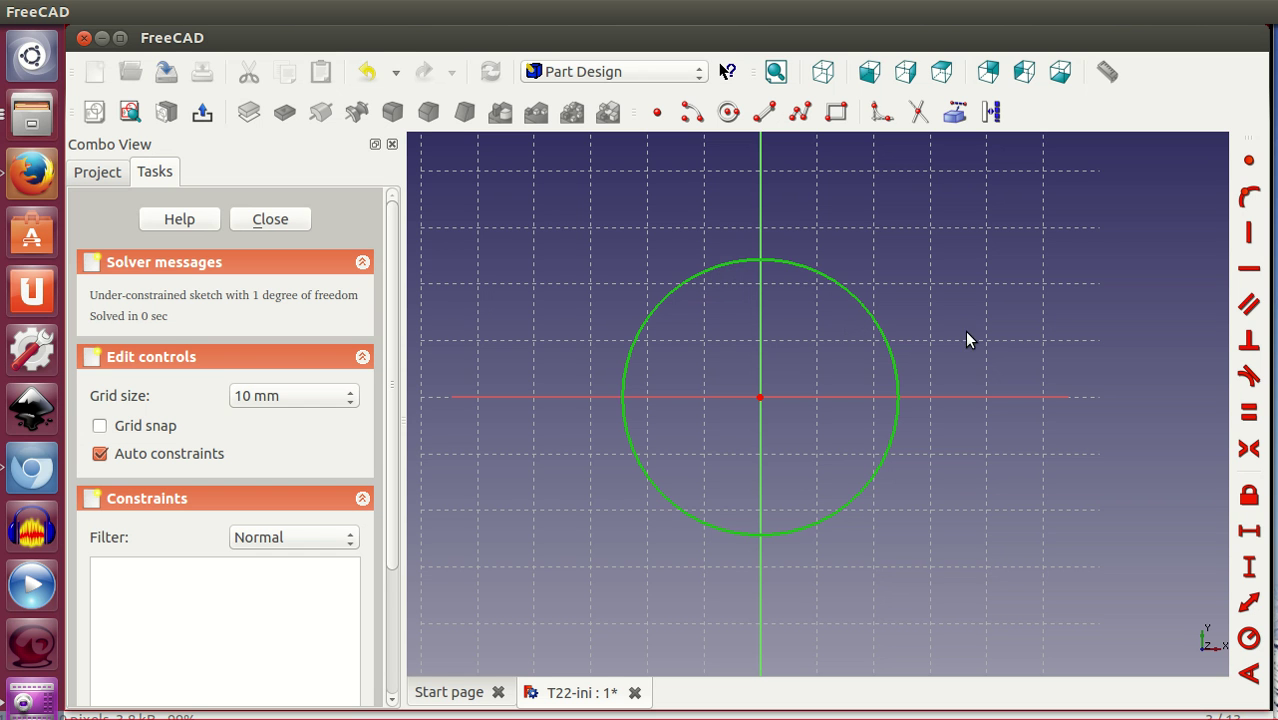
middle_click_drag(930, 363, 965, 437)
left_click(887, 420)
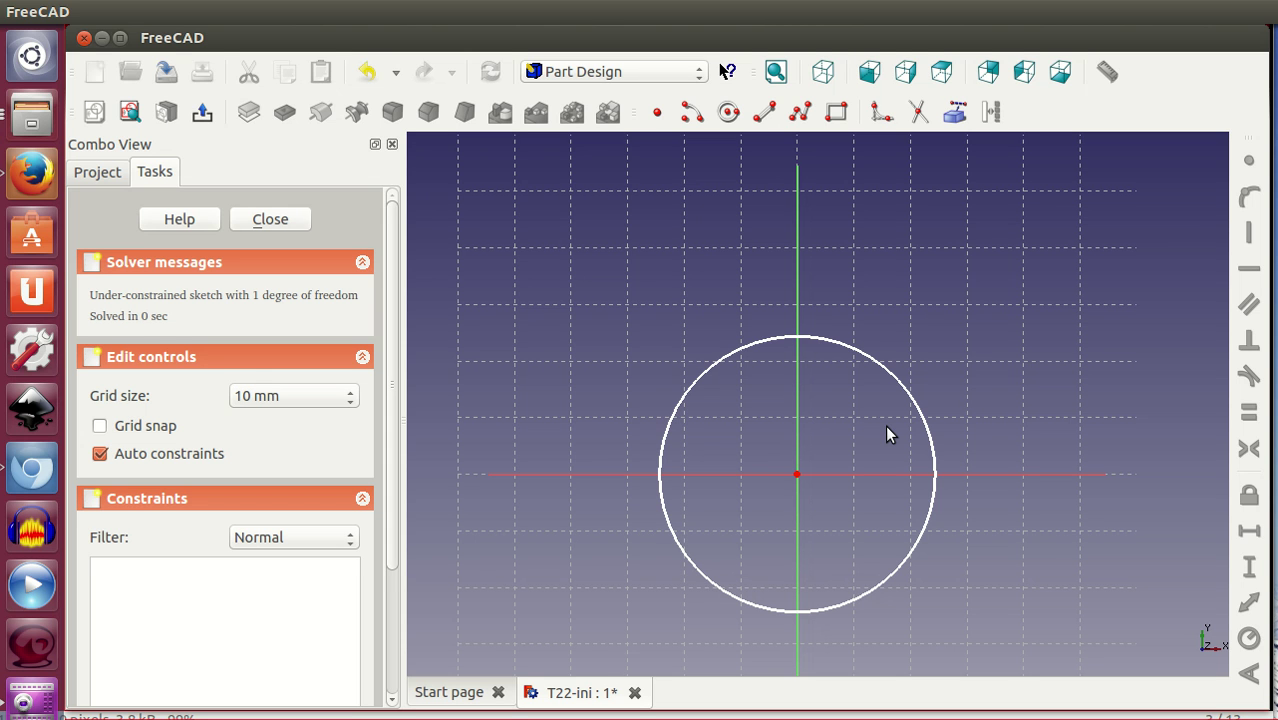
left_click(915, 556)
left_click_drag(903, 564, 880, 547)
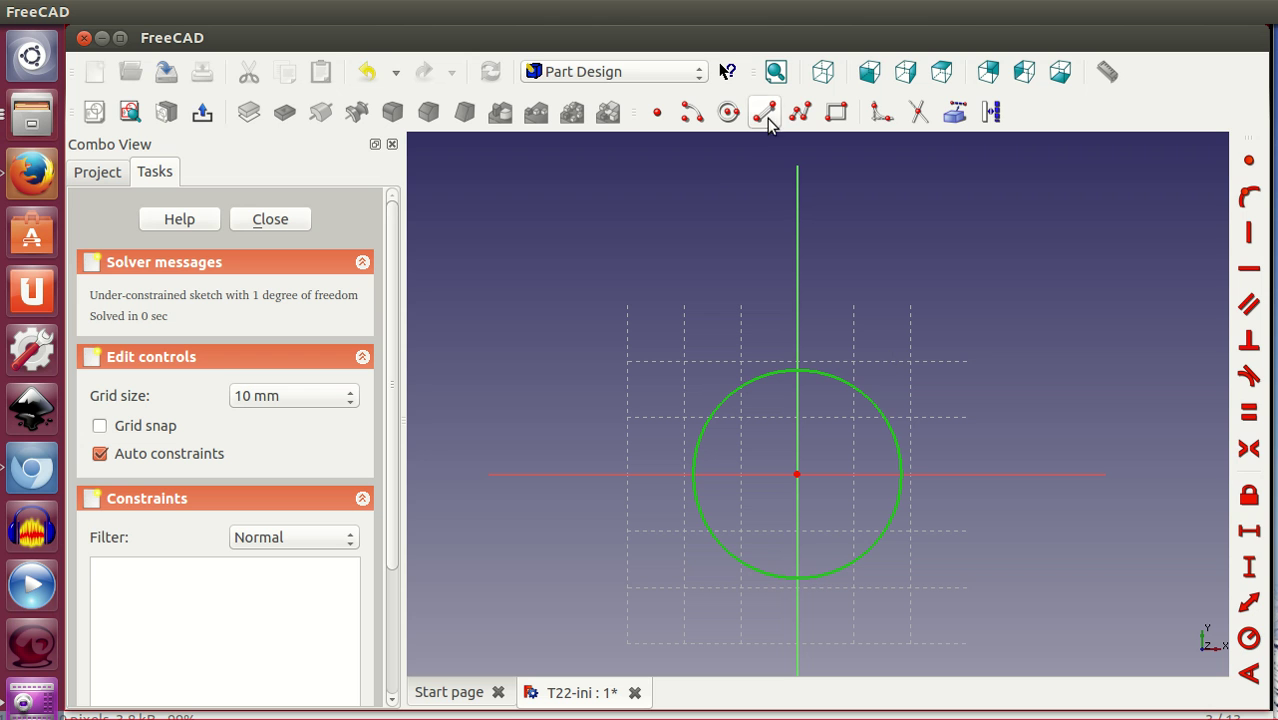
Draw a three-point polyline with its apex on the vertical axis above the circle.
left_click(799, 112)
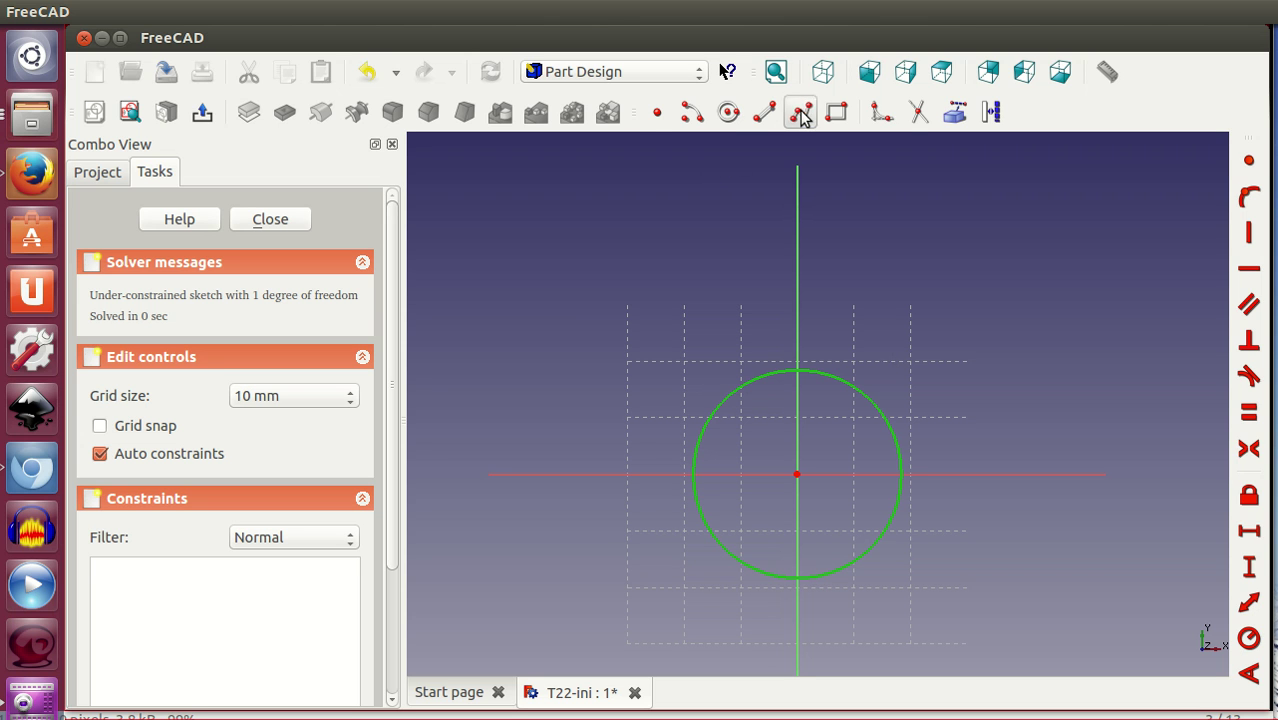
left_click(727, 368)
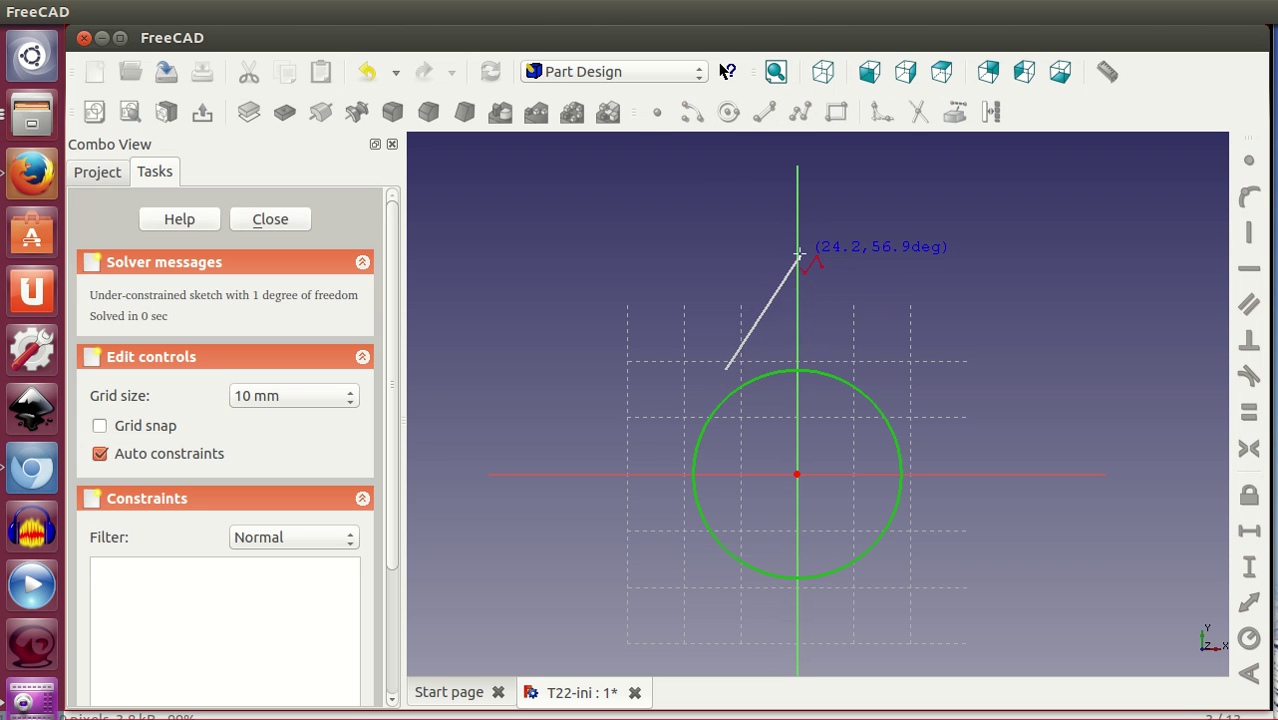
left_click(798, 254)
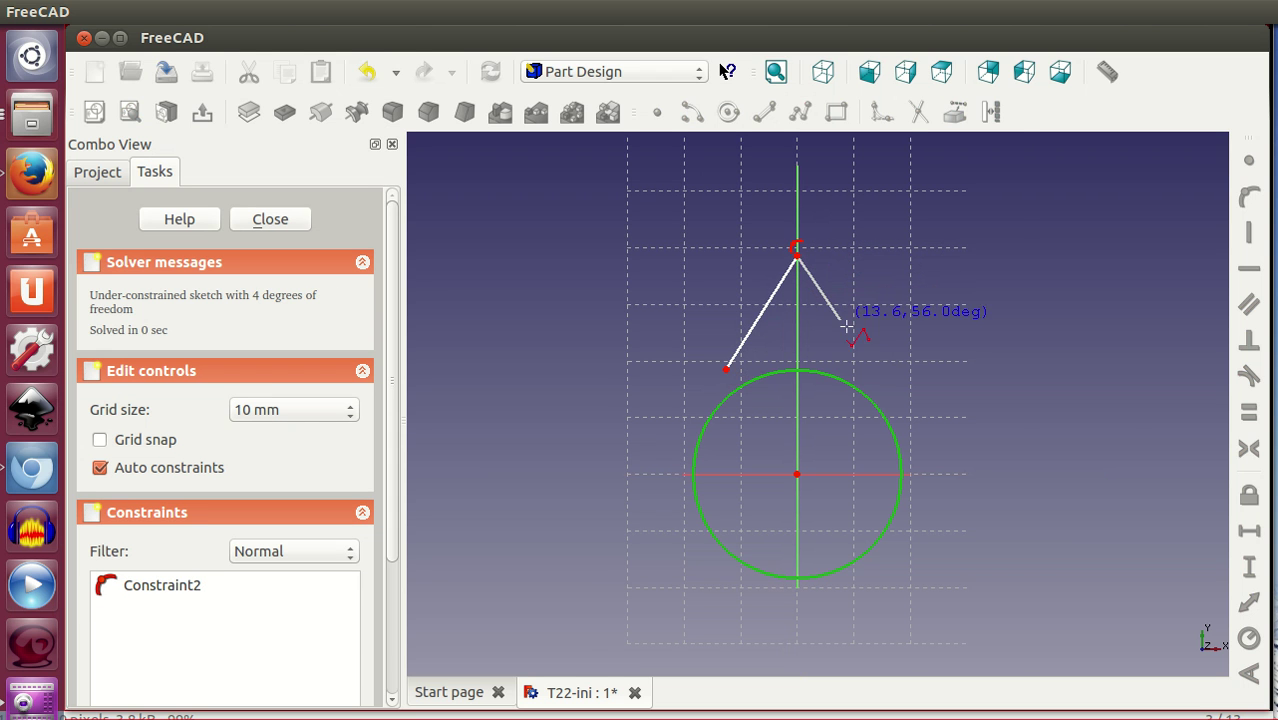
left_click(859, 368)
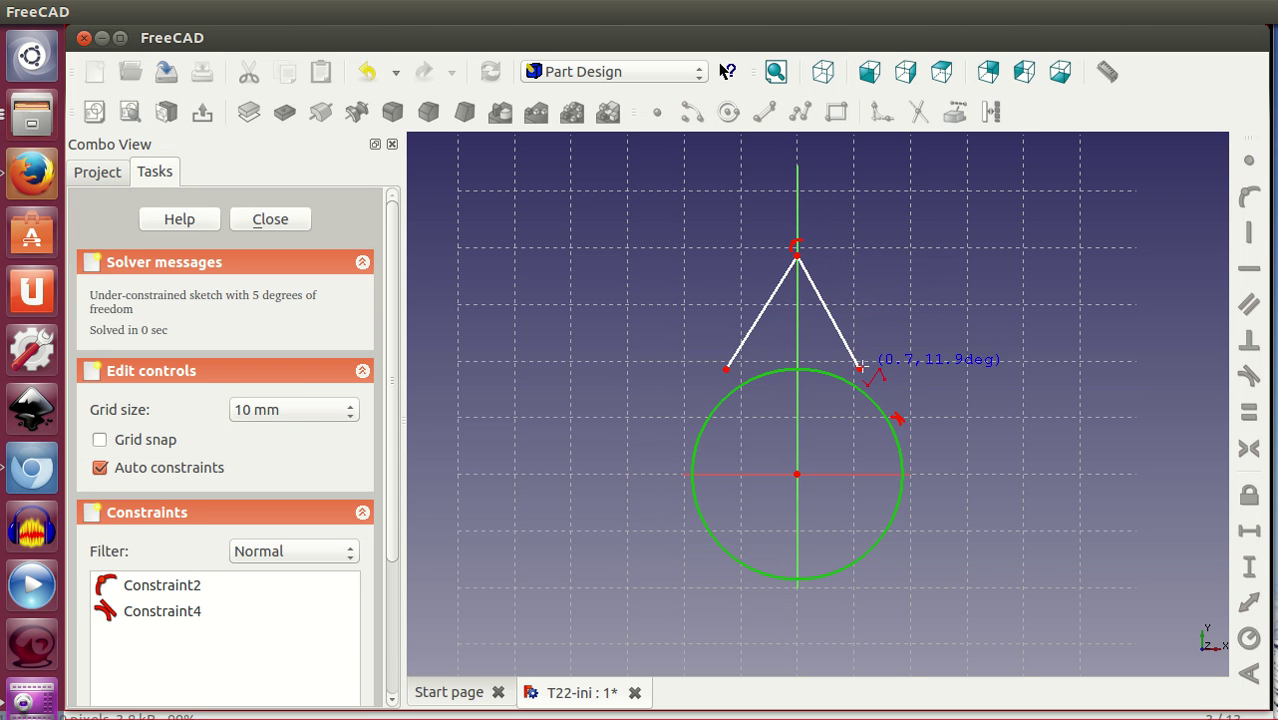
right_click(922, 364)
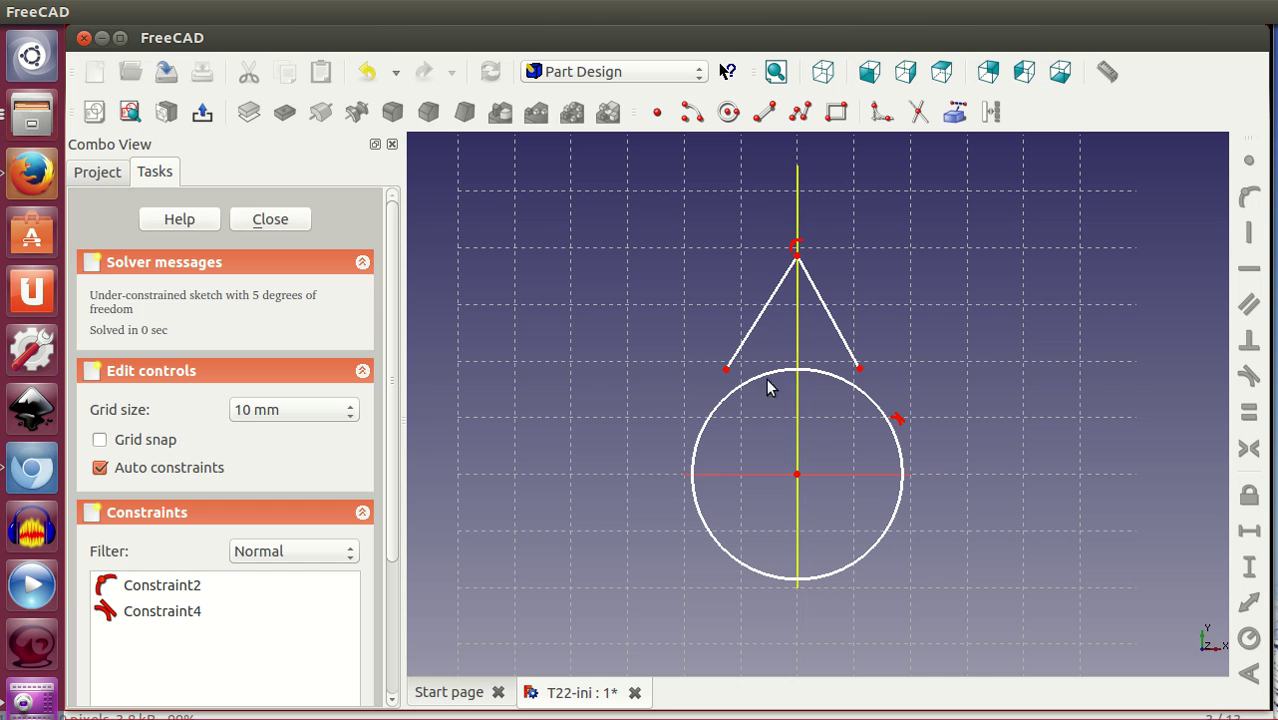
Constrain both polyline endpoints onto the circle.
left_click(727, 369)
left_click(738, 392)
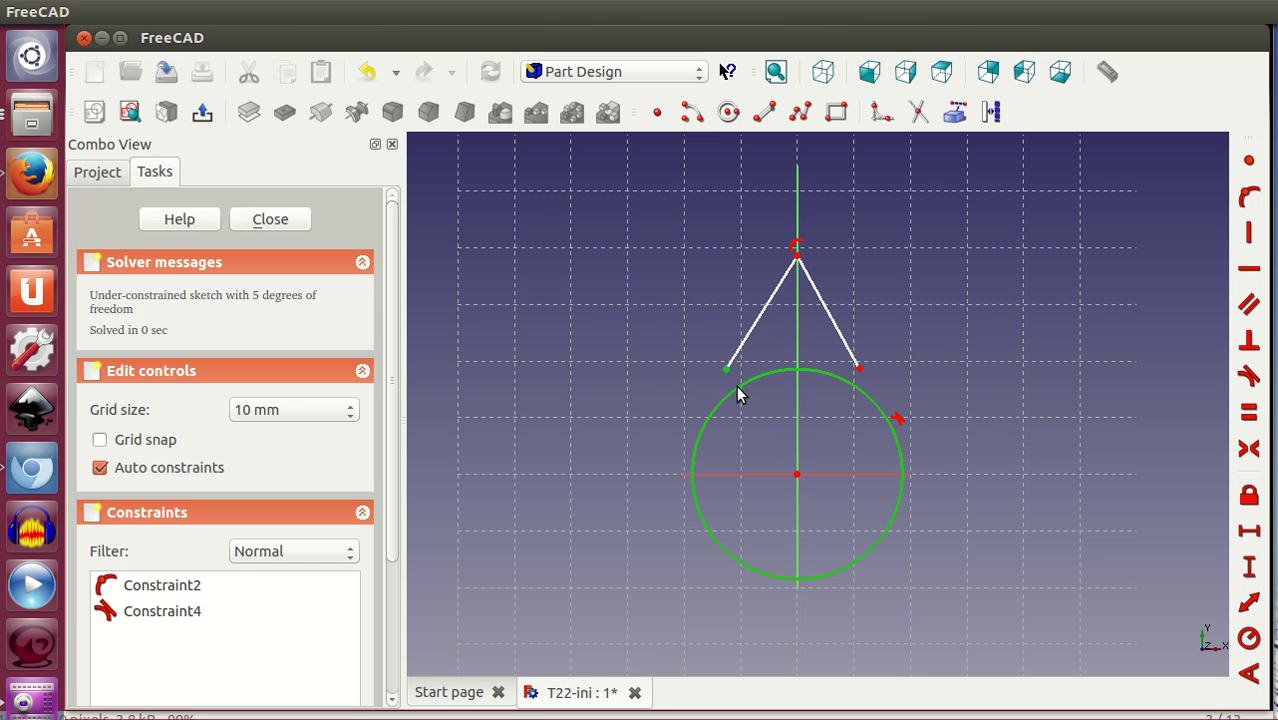
left_click(1249, 197)
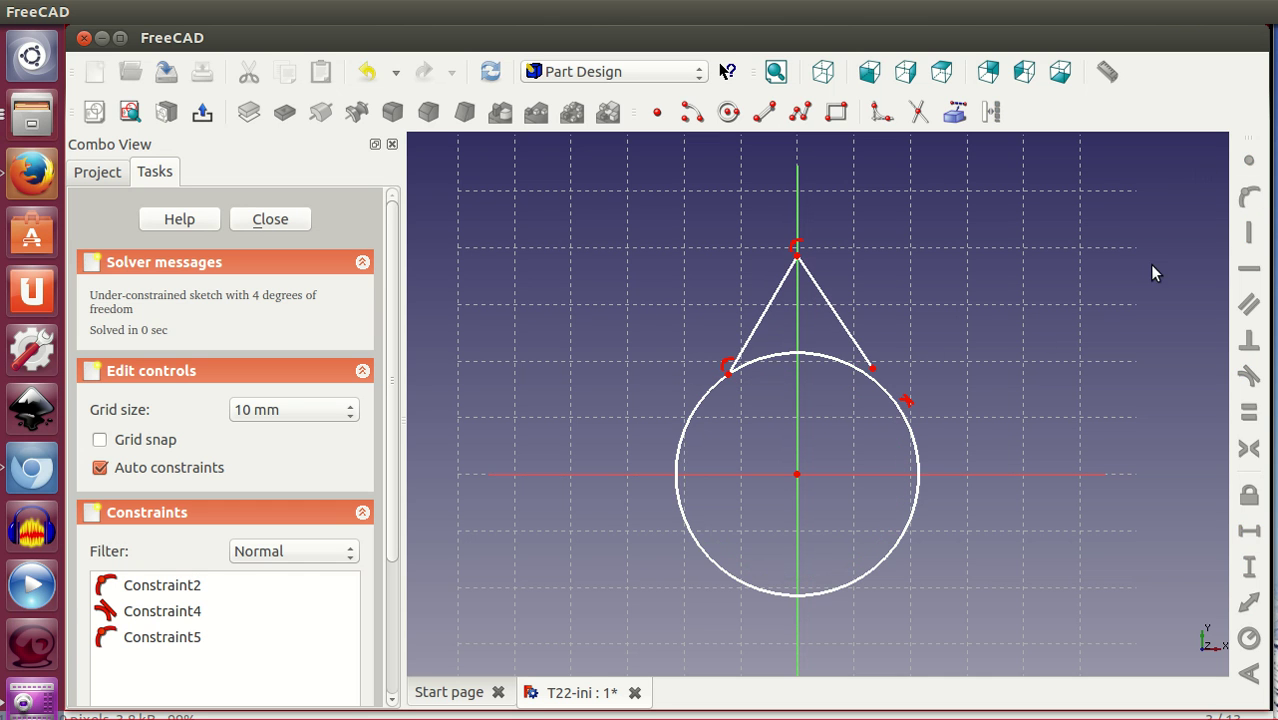
left_click(874, 371)
left_click(884, 397)
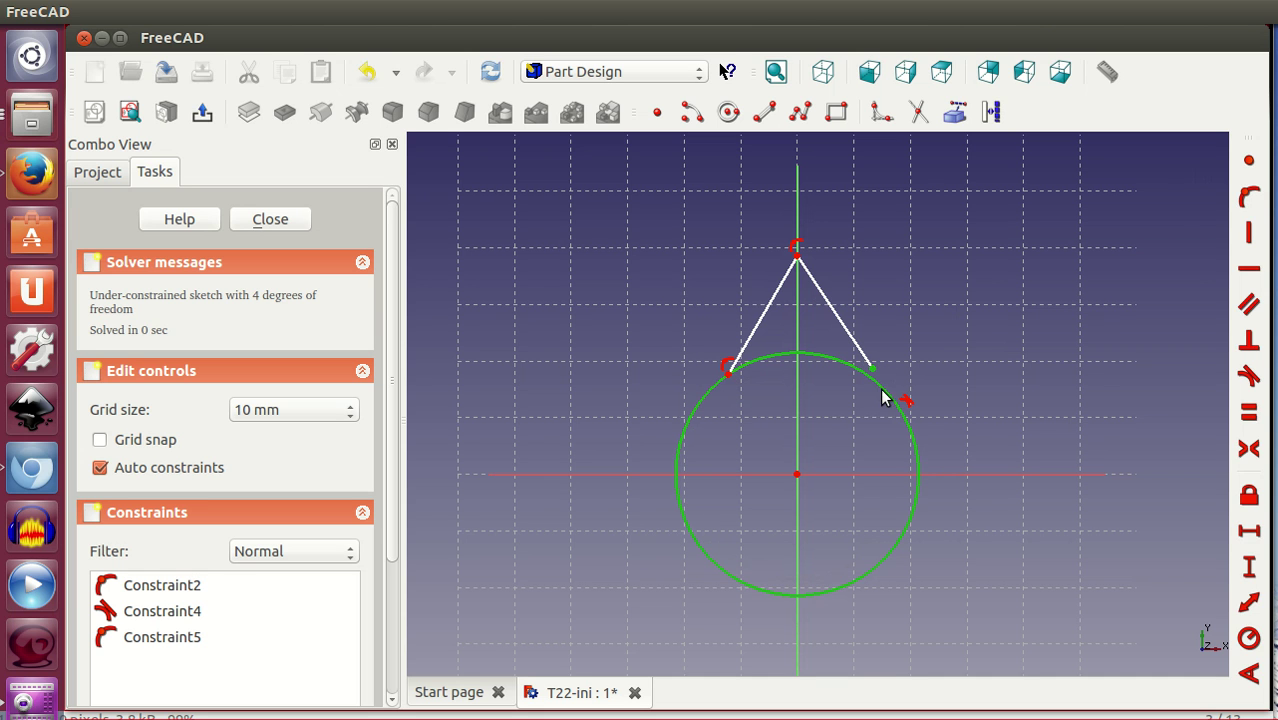
left_click(1249, 197)
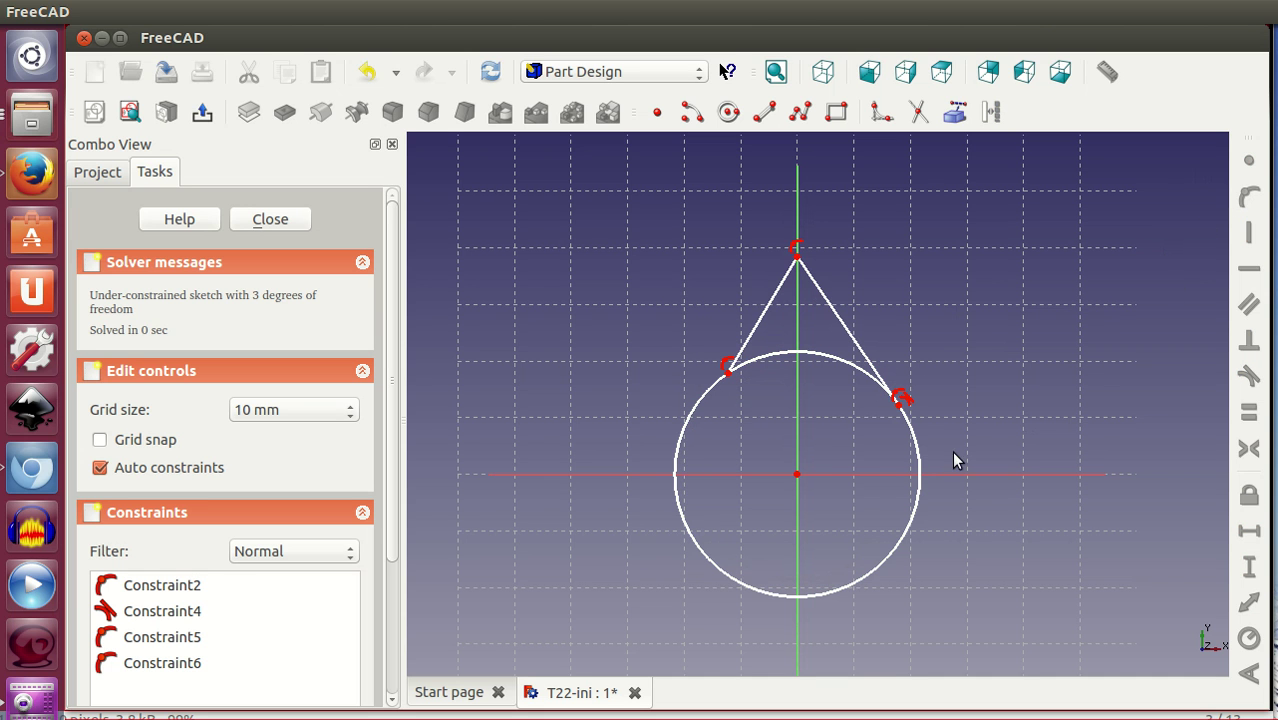
Make the left and right slanted lines tangent to the circle.
left_click_drag(731, 376, 699, 384)
left_click(727, 360)
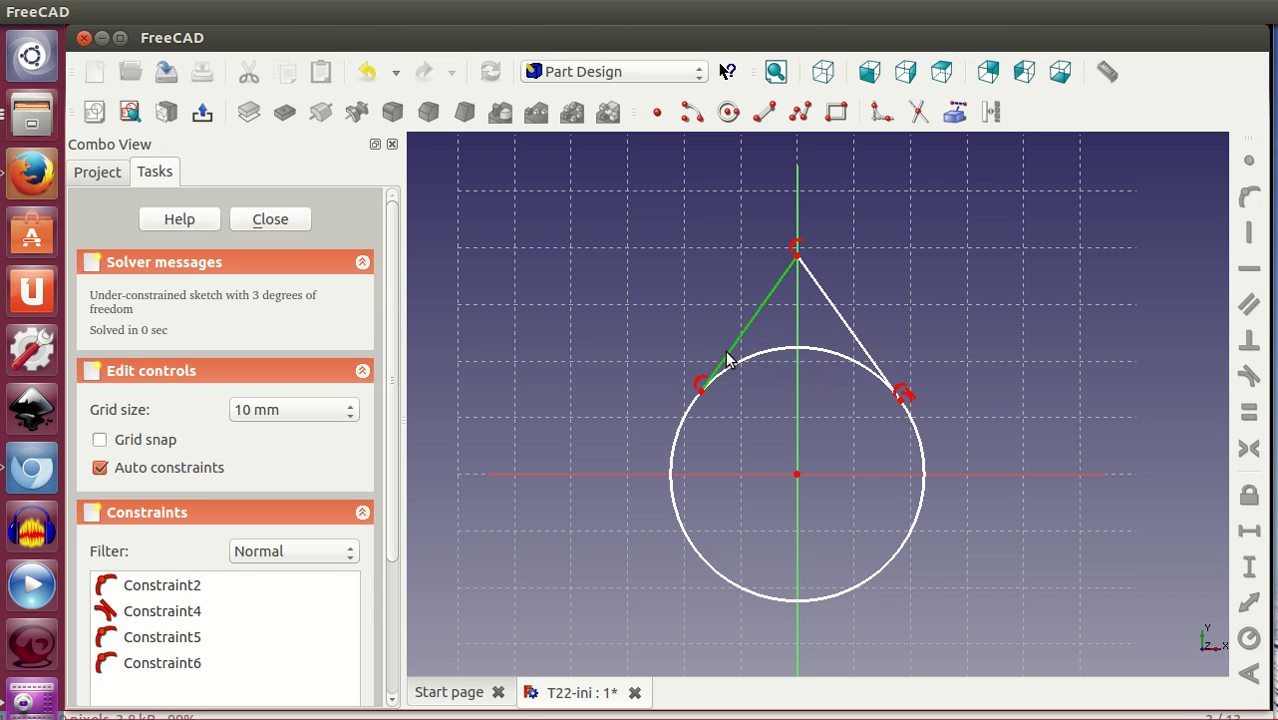
left_click(739, 368)
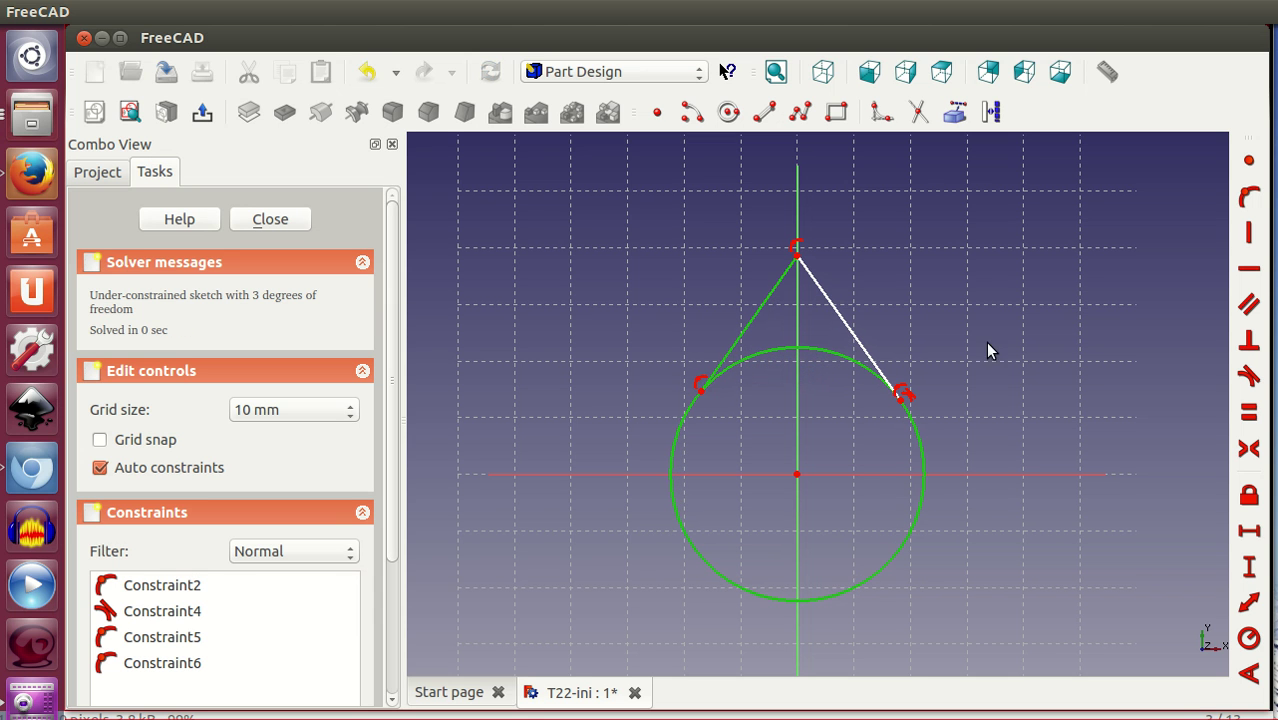
left_click(1249, 378)
left_click(869, 356)
left_click(855, 366)
left_click(1249, 376)
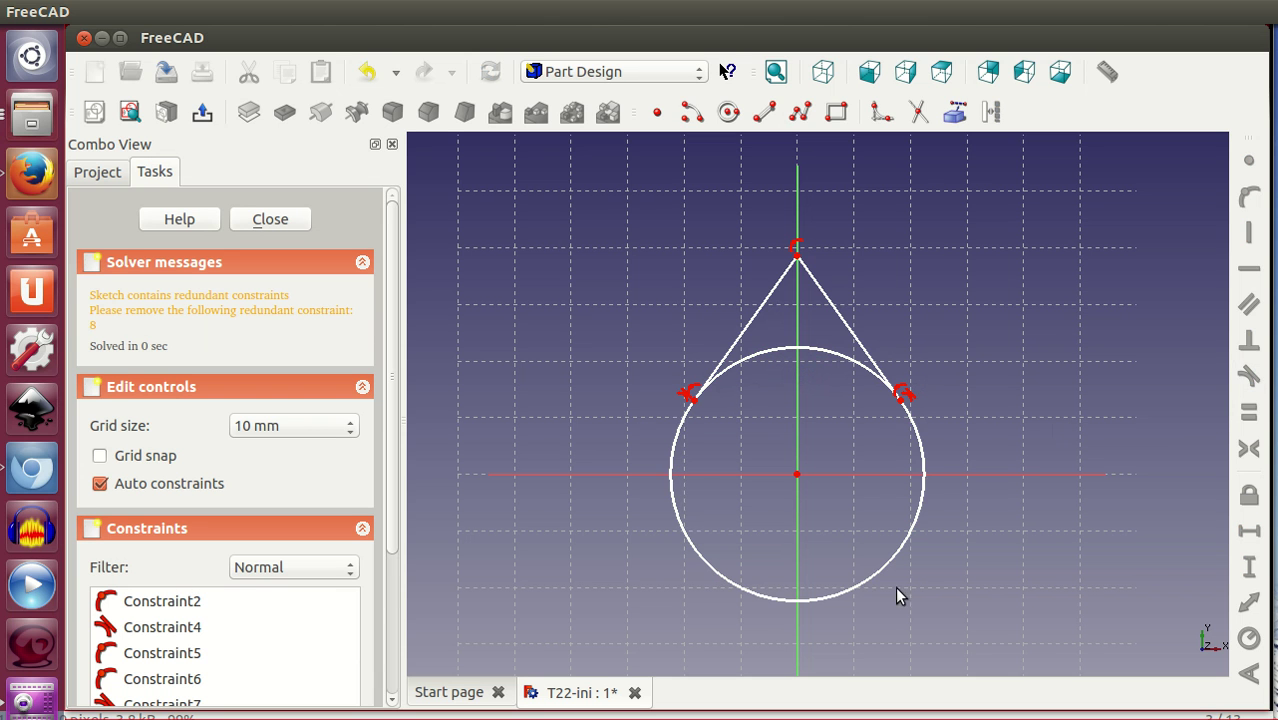
Delete Constraint8 from the Constraints list and check the right tangent point still settles on the circle.
left_click_drag(866, 575, 877, 565)
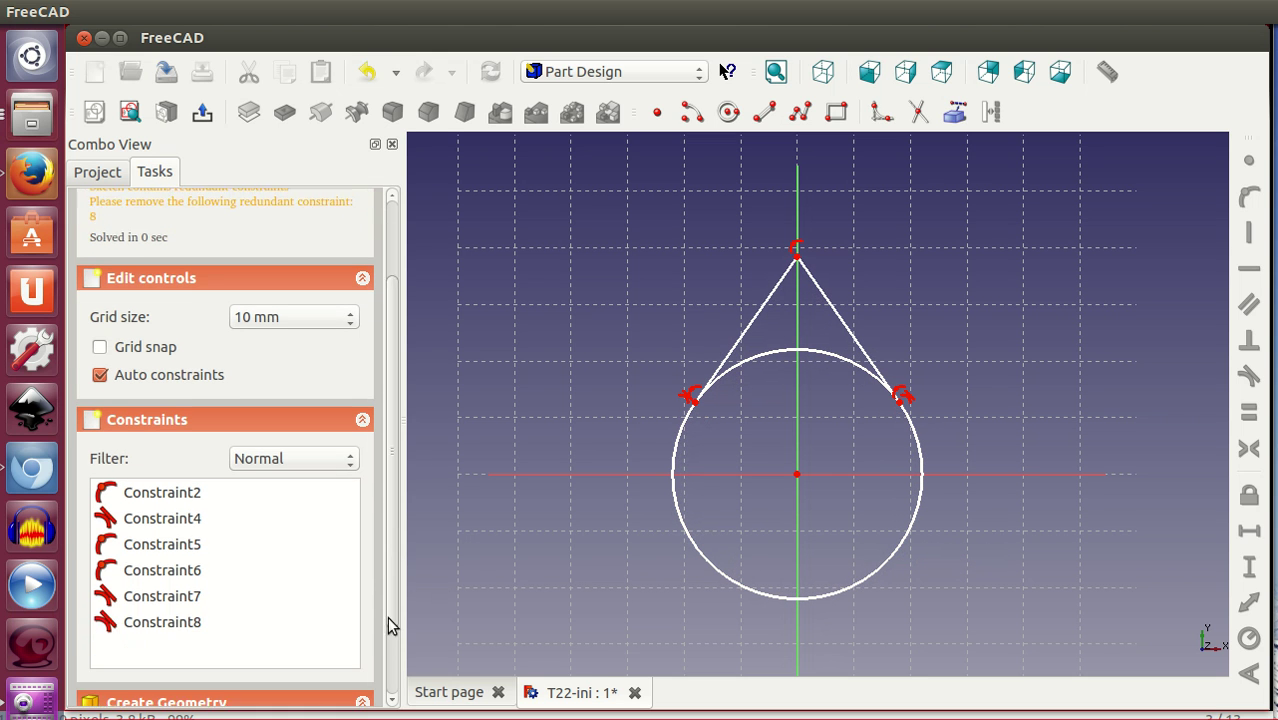
left_click_drag(388, 541, 388, 650)
left_click(186, 578)
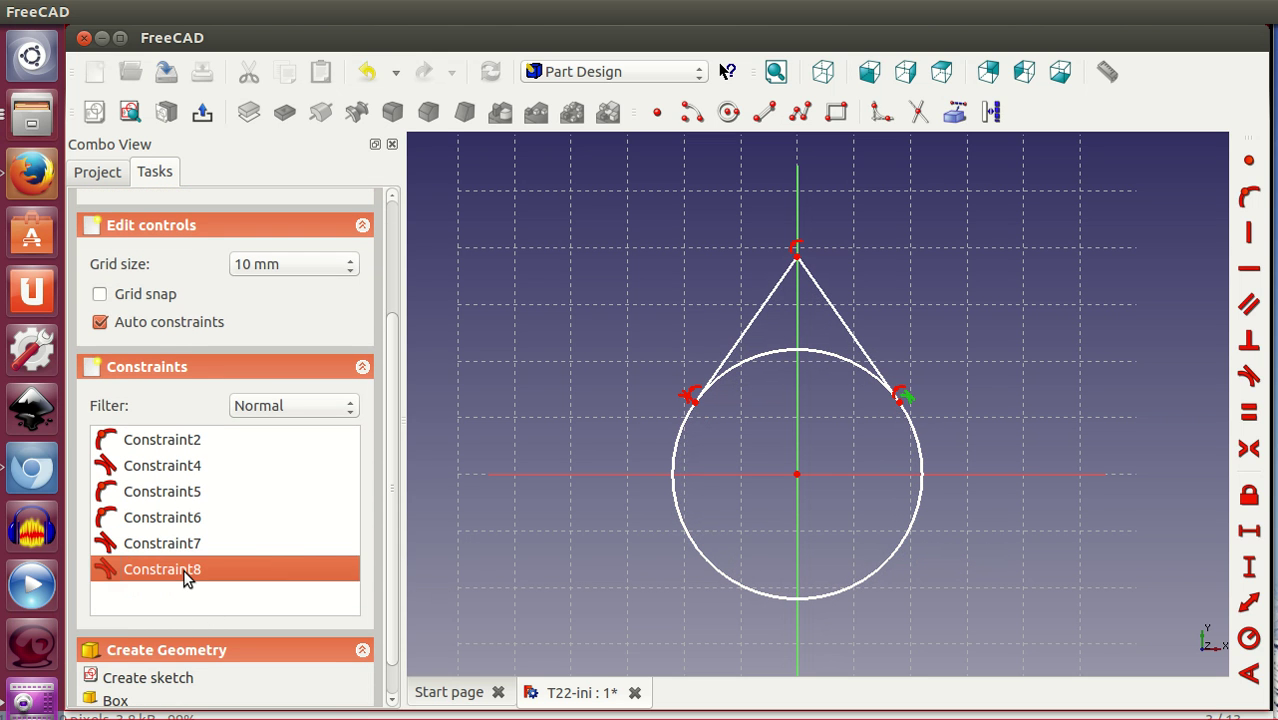
key("Delete")
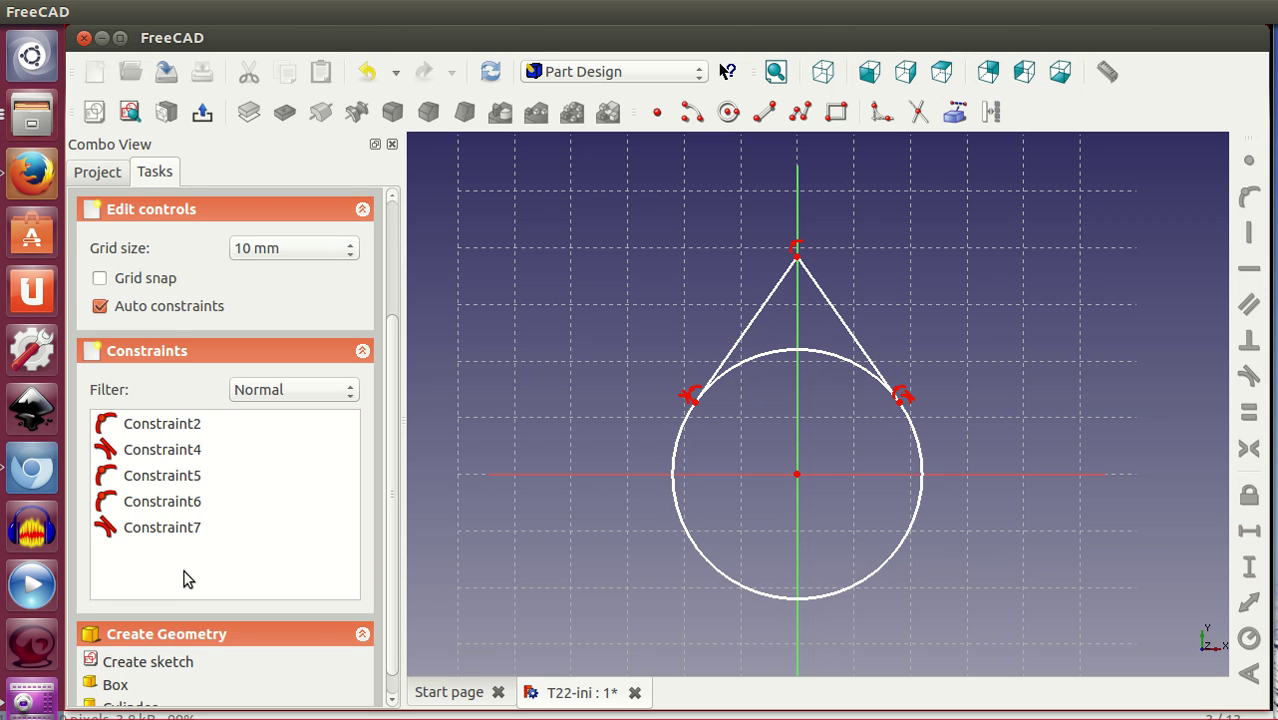
left_click_drag(905, 399, 898, 398)
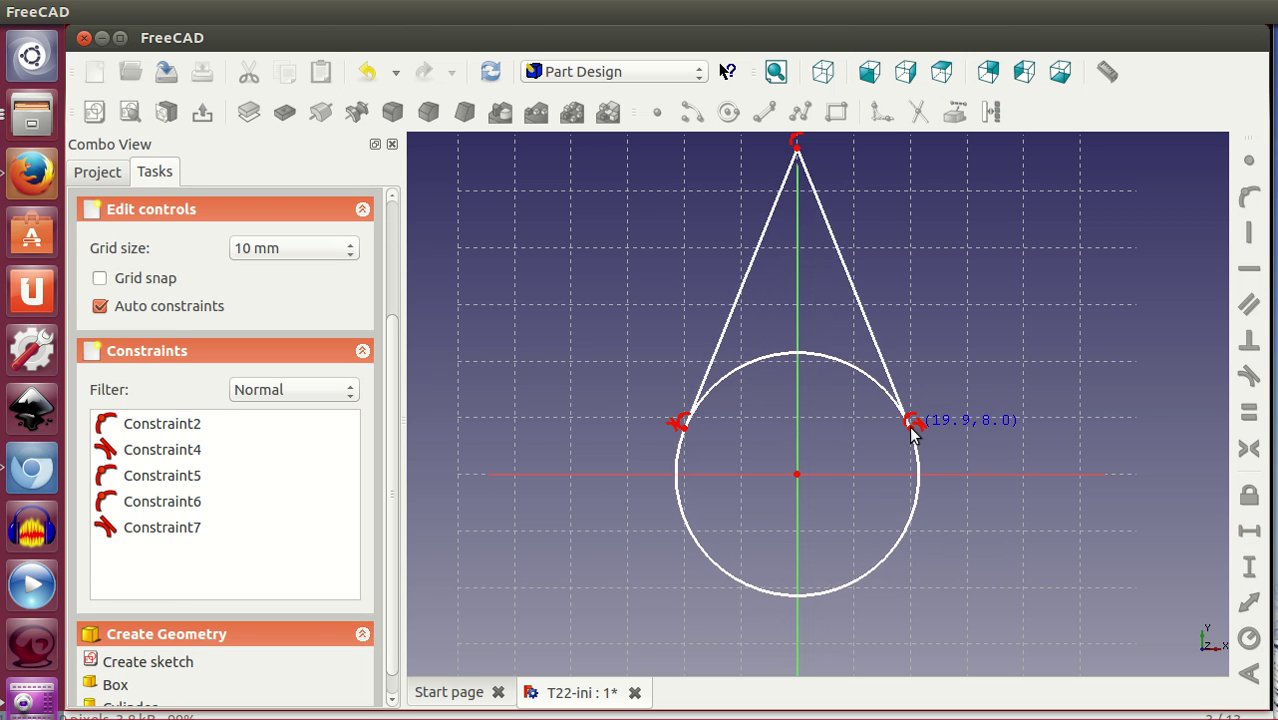
left_click(898, 392)
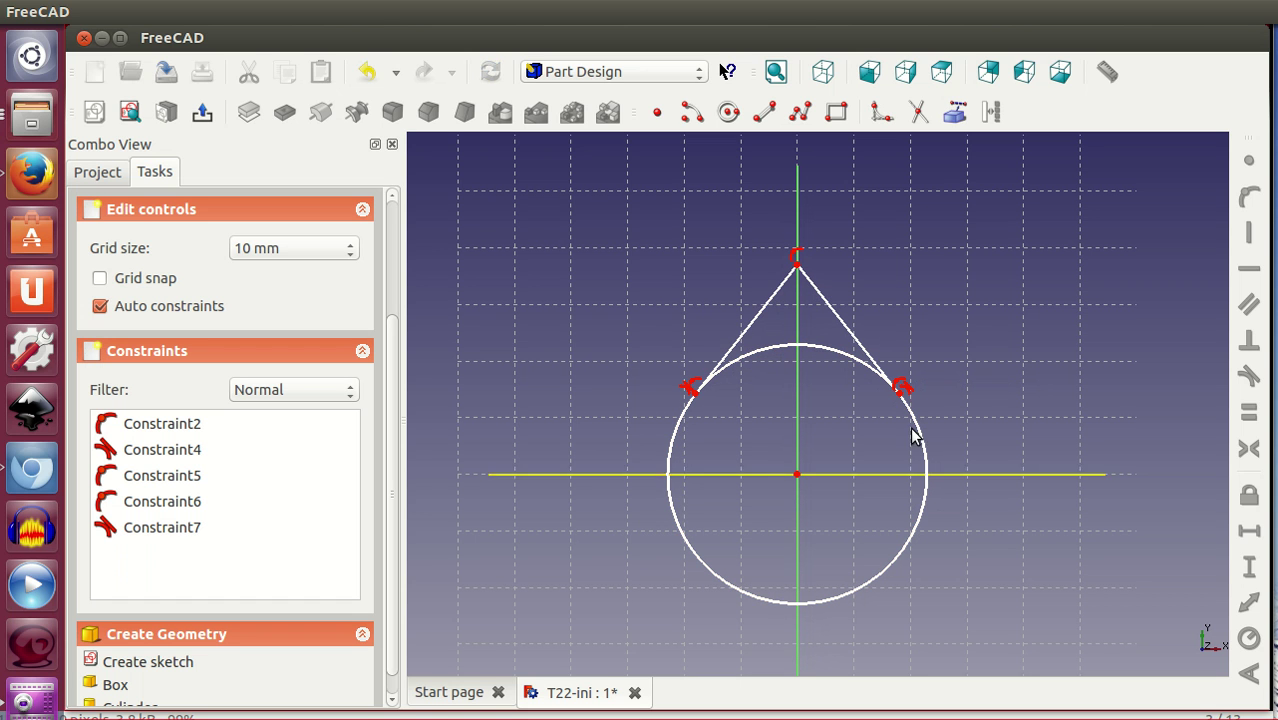
Trim away the circle's upper arc between the two tangent points, then test the apex by dragging.
left_click(918, 114)
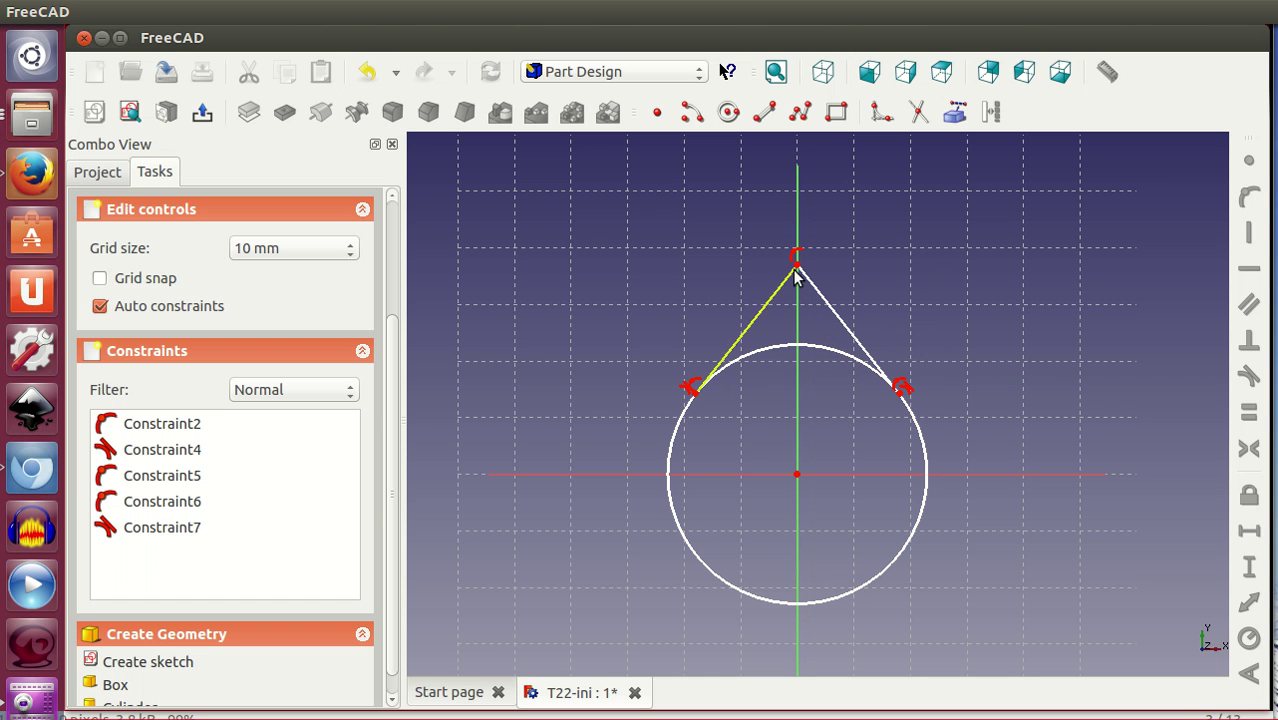
left_click_drag(797, 265, 797, 298)
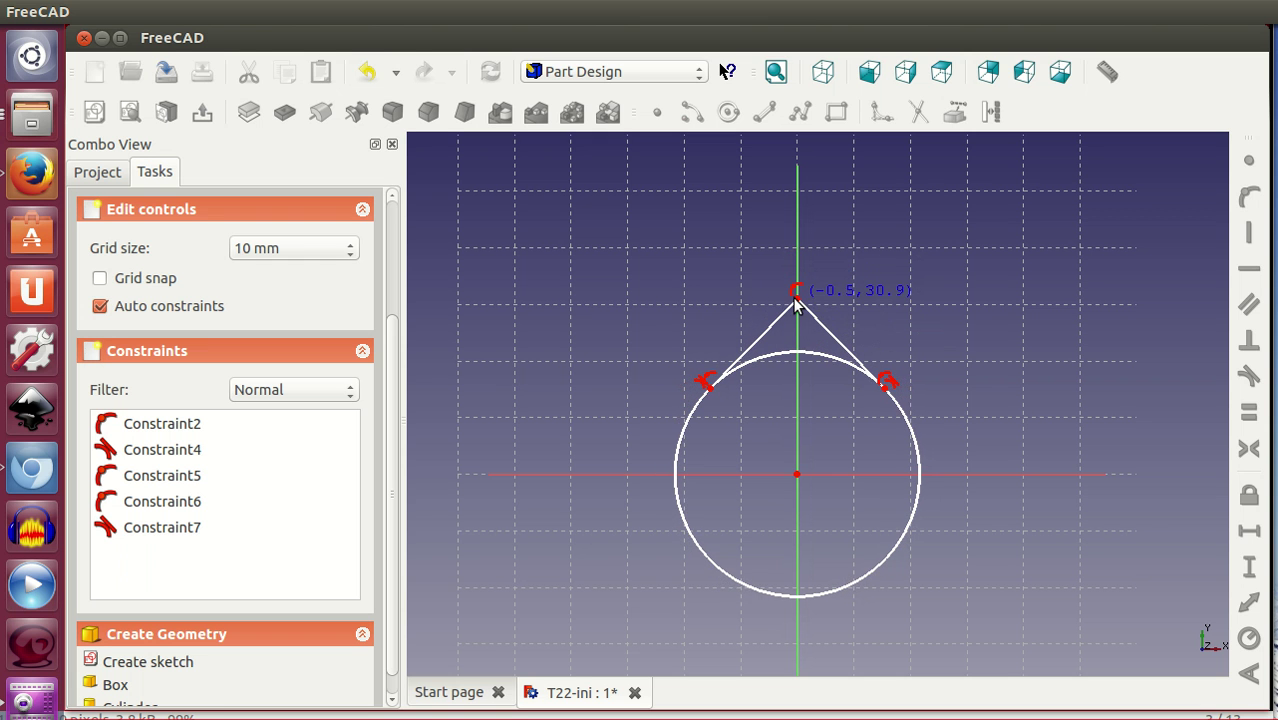
left_click_drag(822, 590, 819, 562)
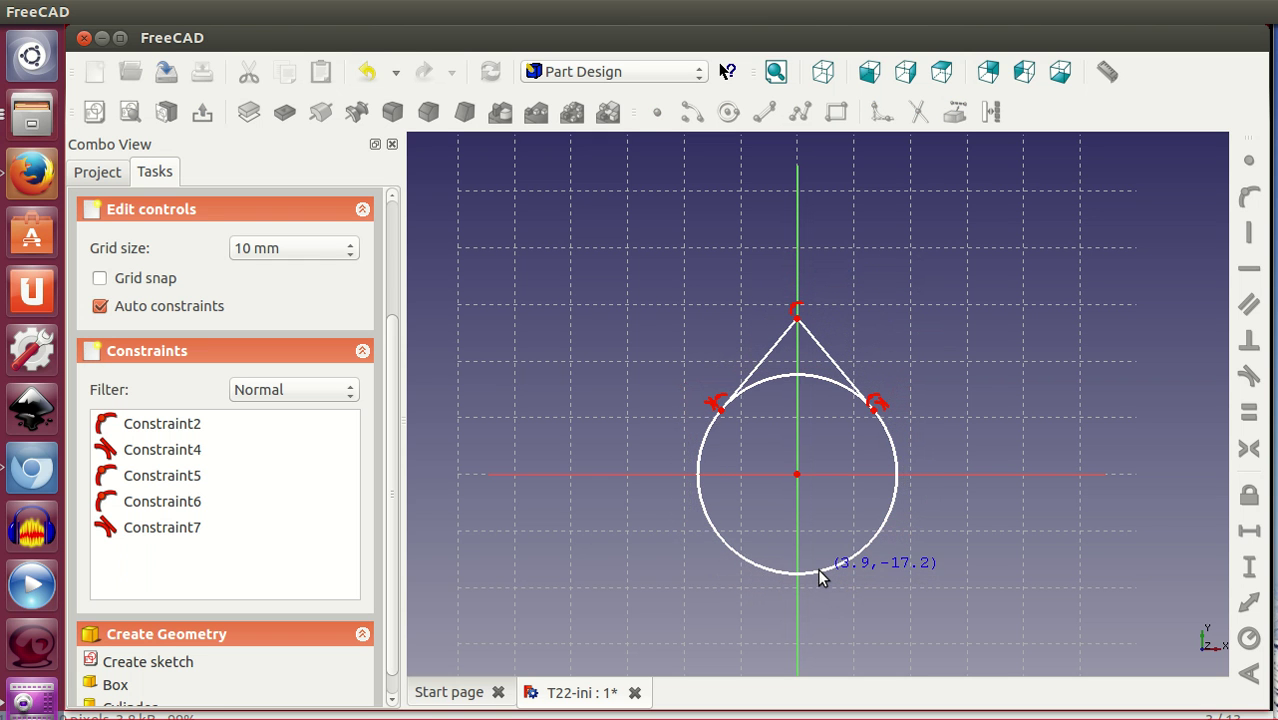
left_click_drag(797, 314, 797, 249)
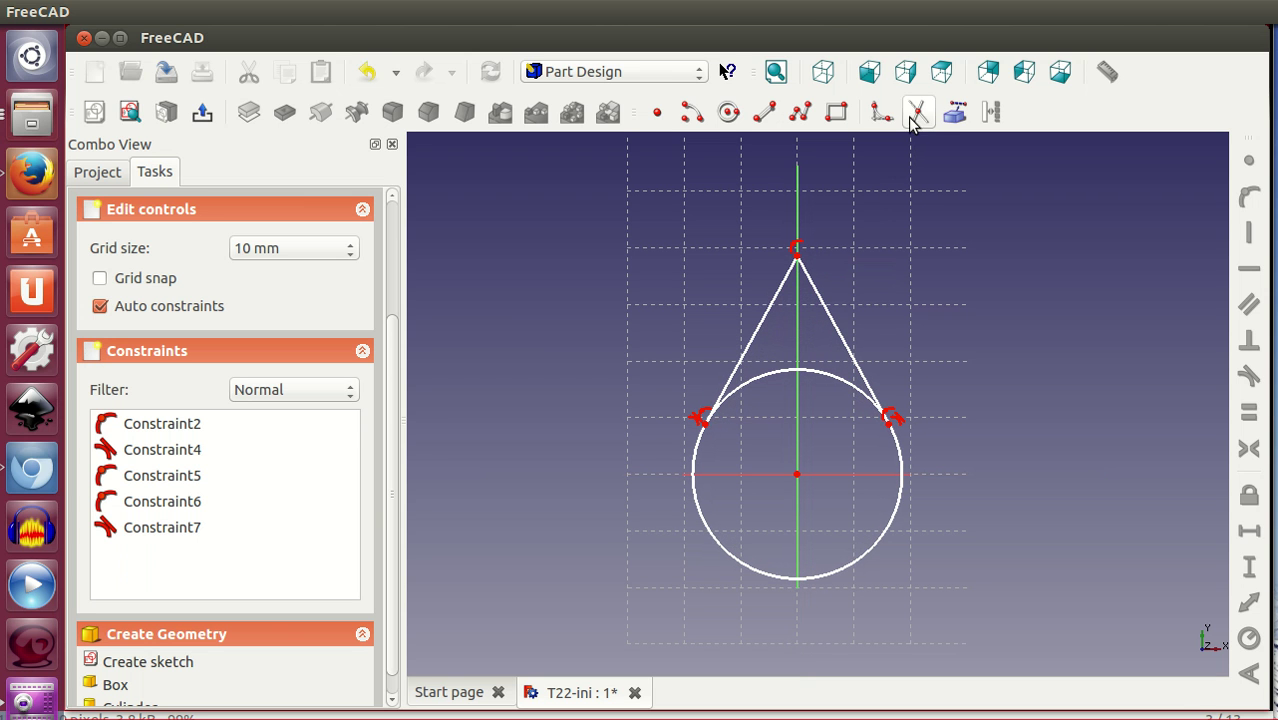
left_click(819, 372)
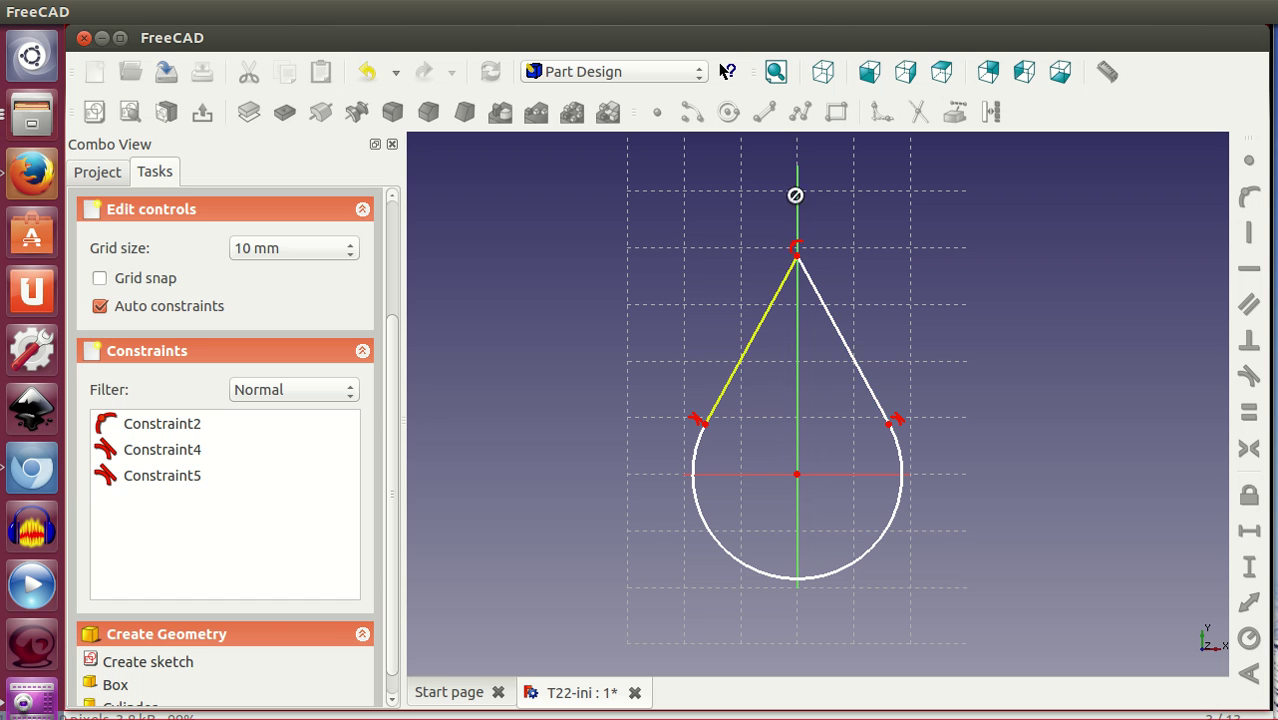
right_click(982, 455)
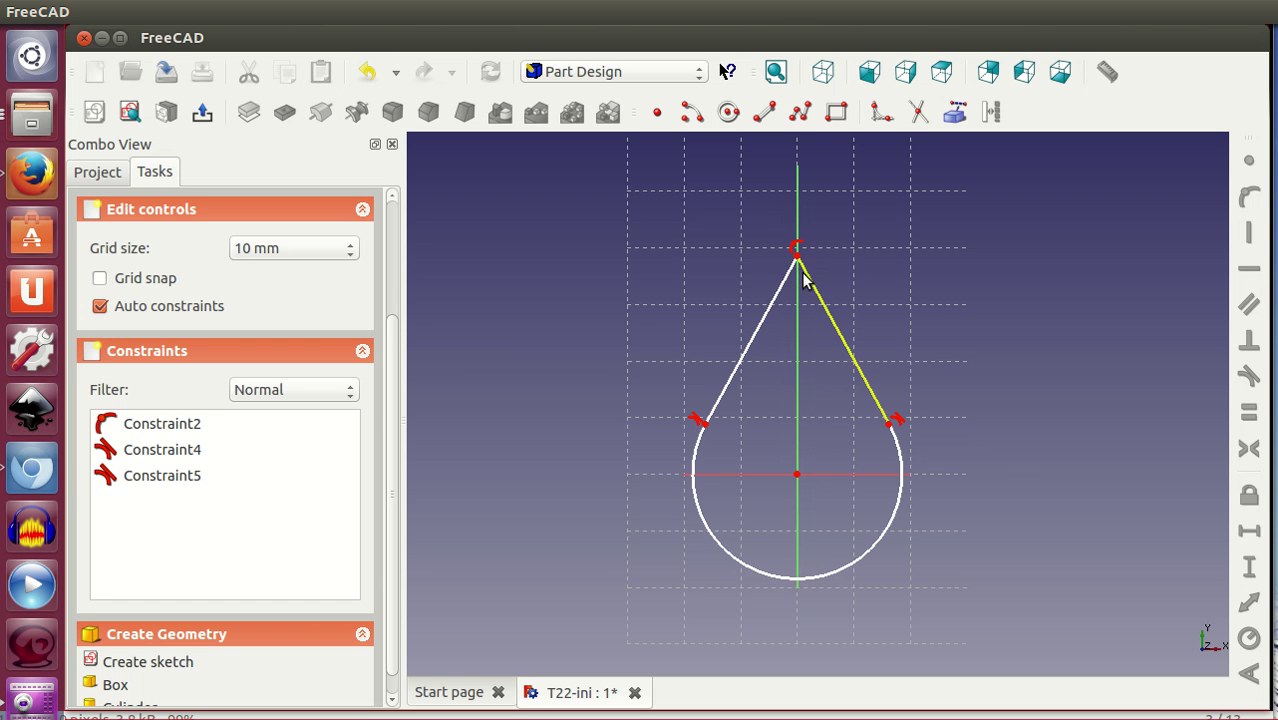
left_click_drag(798, 256, 797, 306)
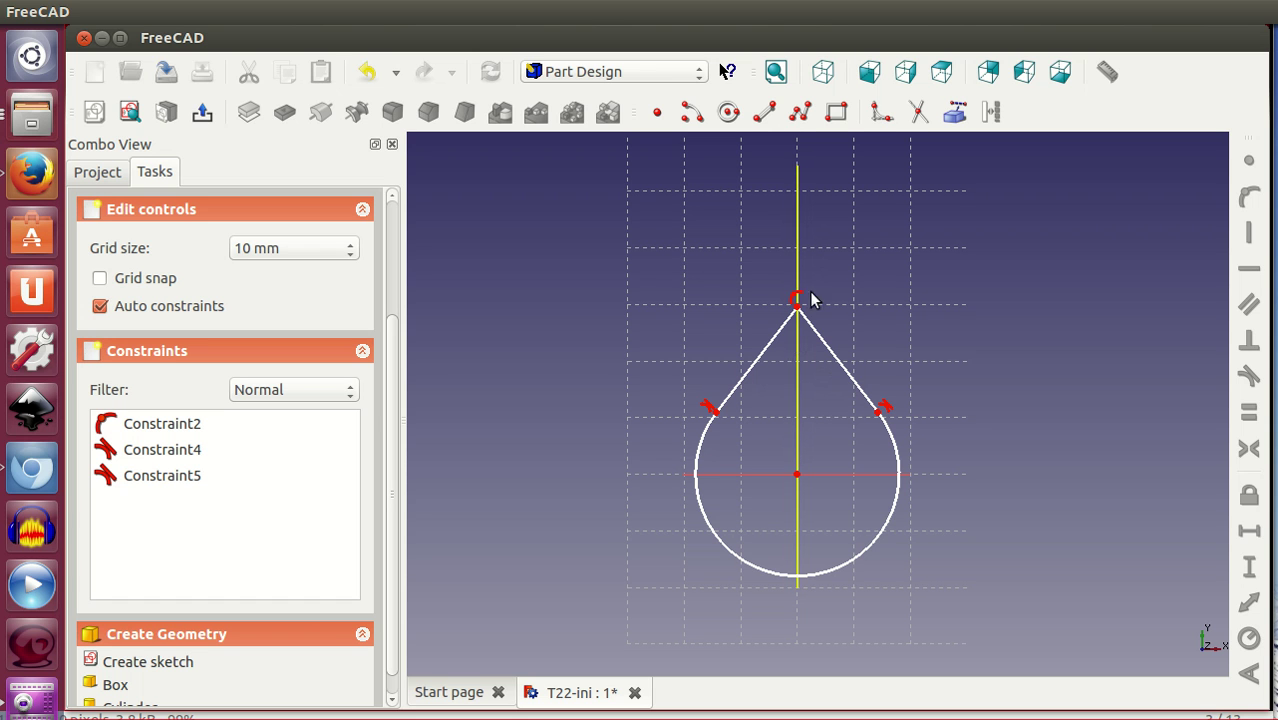
left_click(760, 112)
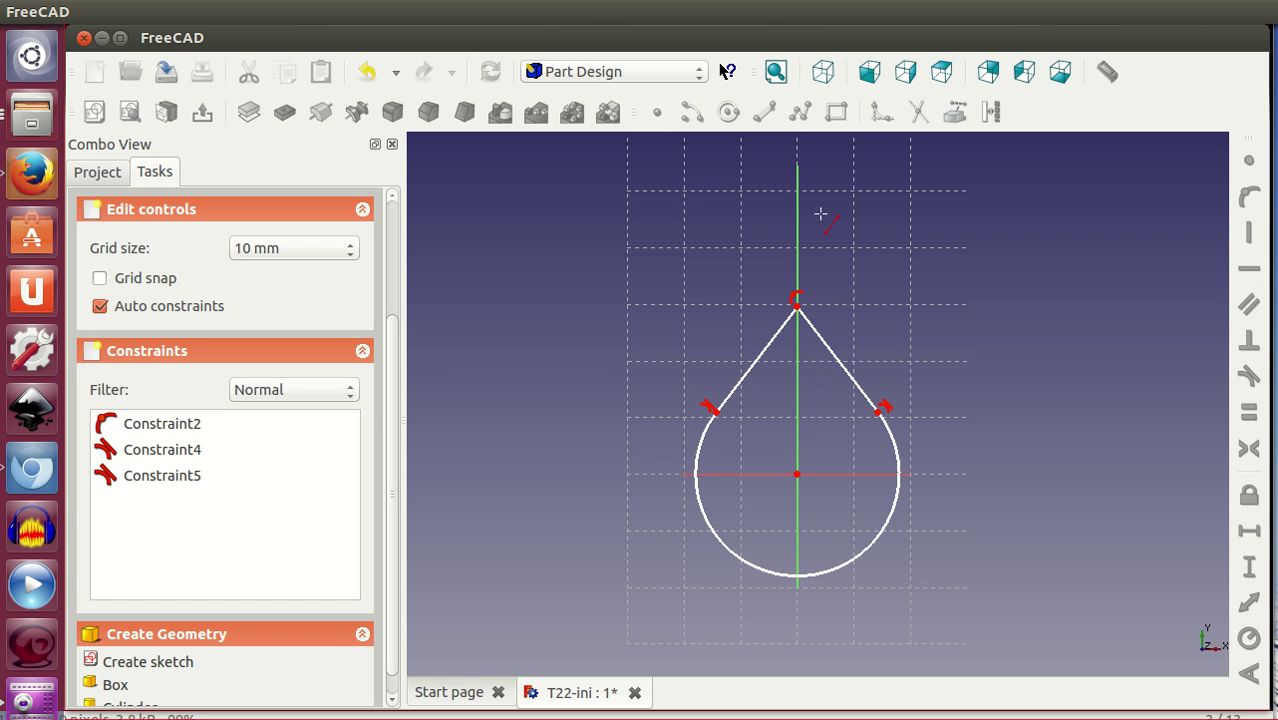
Draw a construction chord with its ends coincident with the two tangent points.
left_click(740, 431)
left_click(850, 441)
left_click(990, 111)
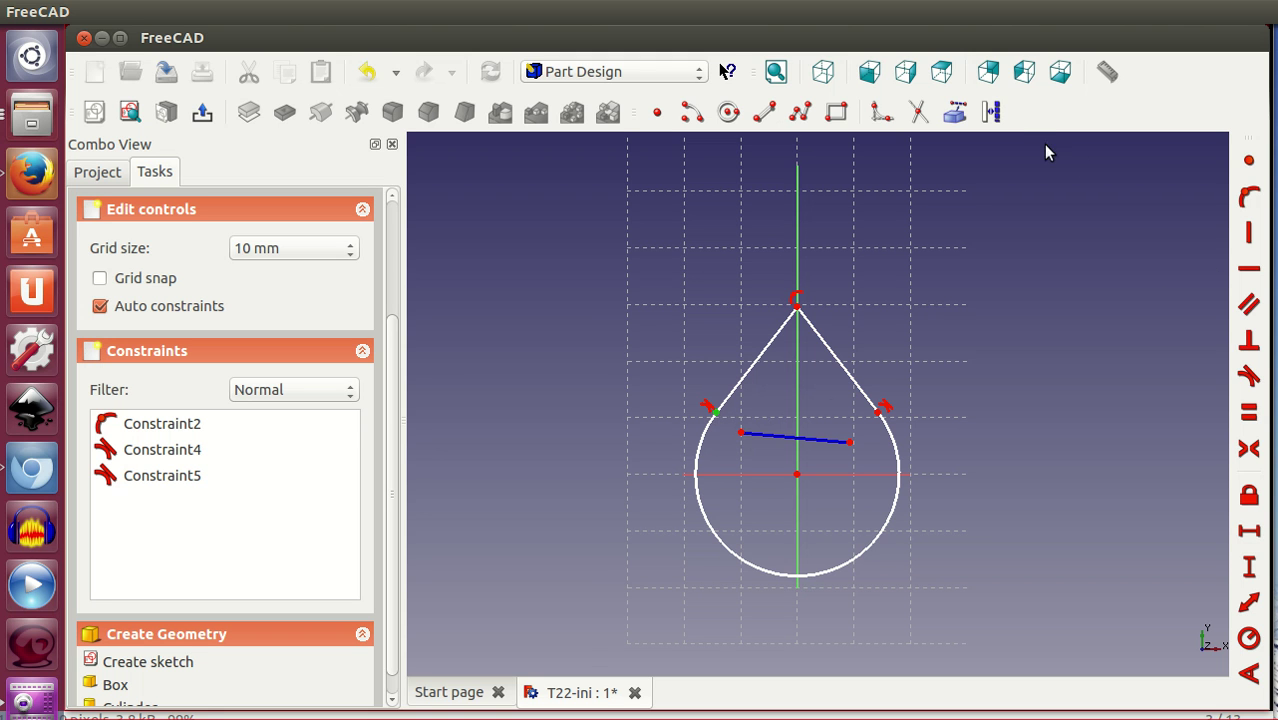
left_click(1248, 161)
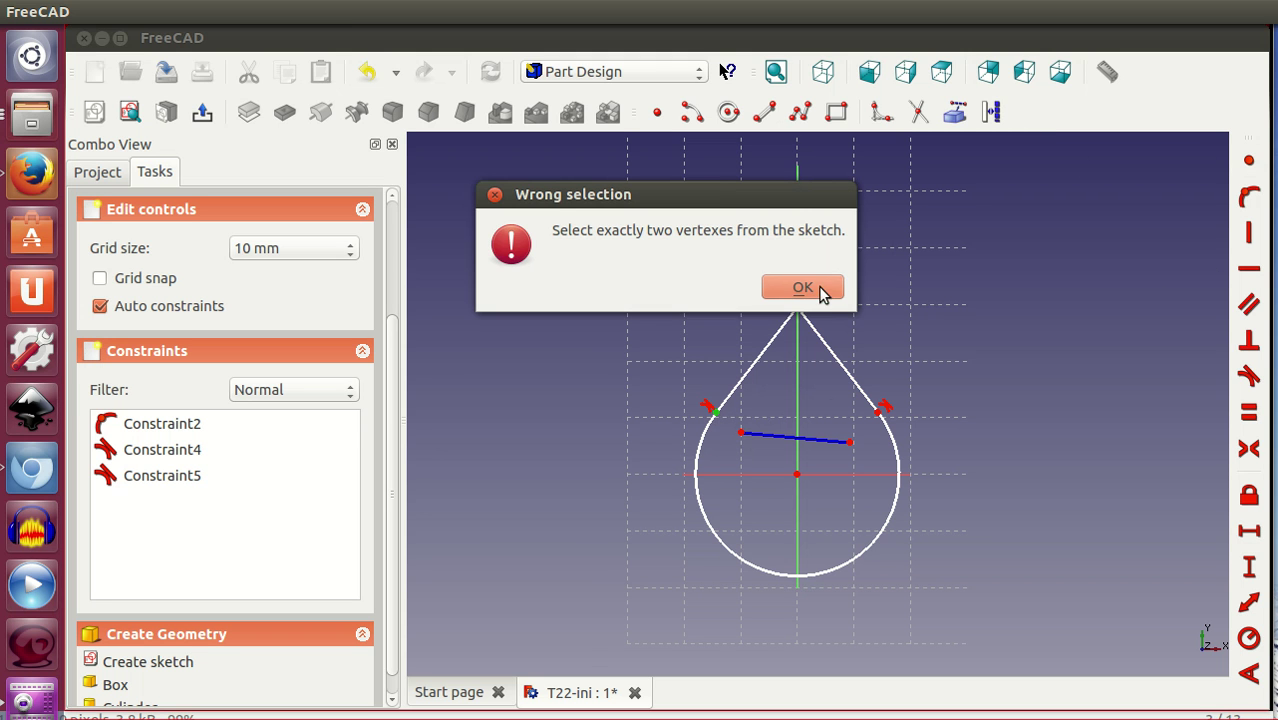
left_click(822, 290)
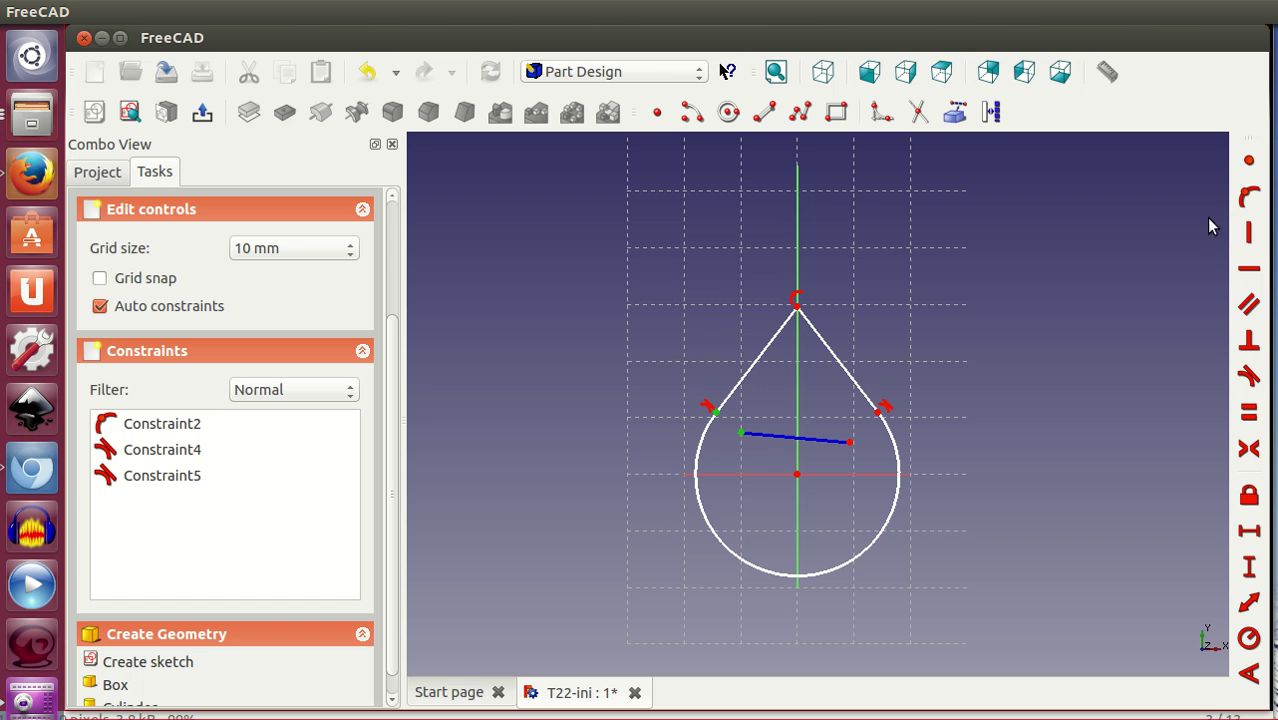
left_click(1248, 161)
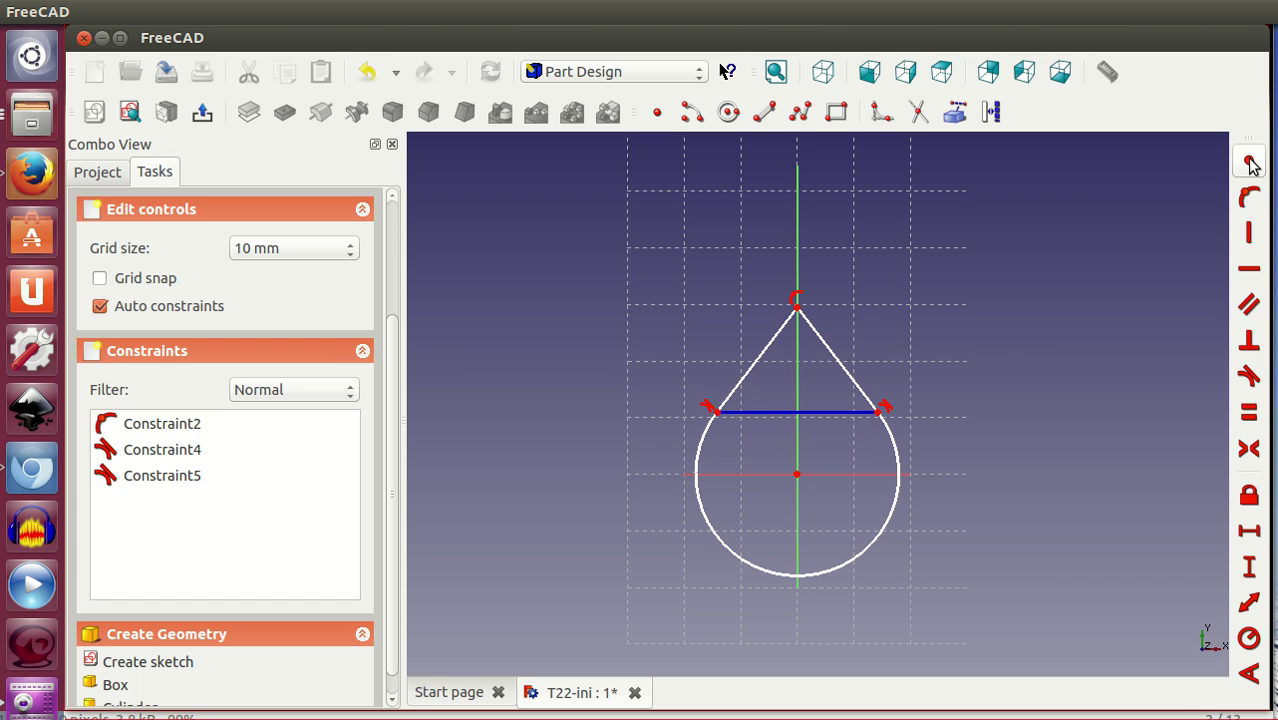
left_click(1248, 161)
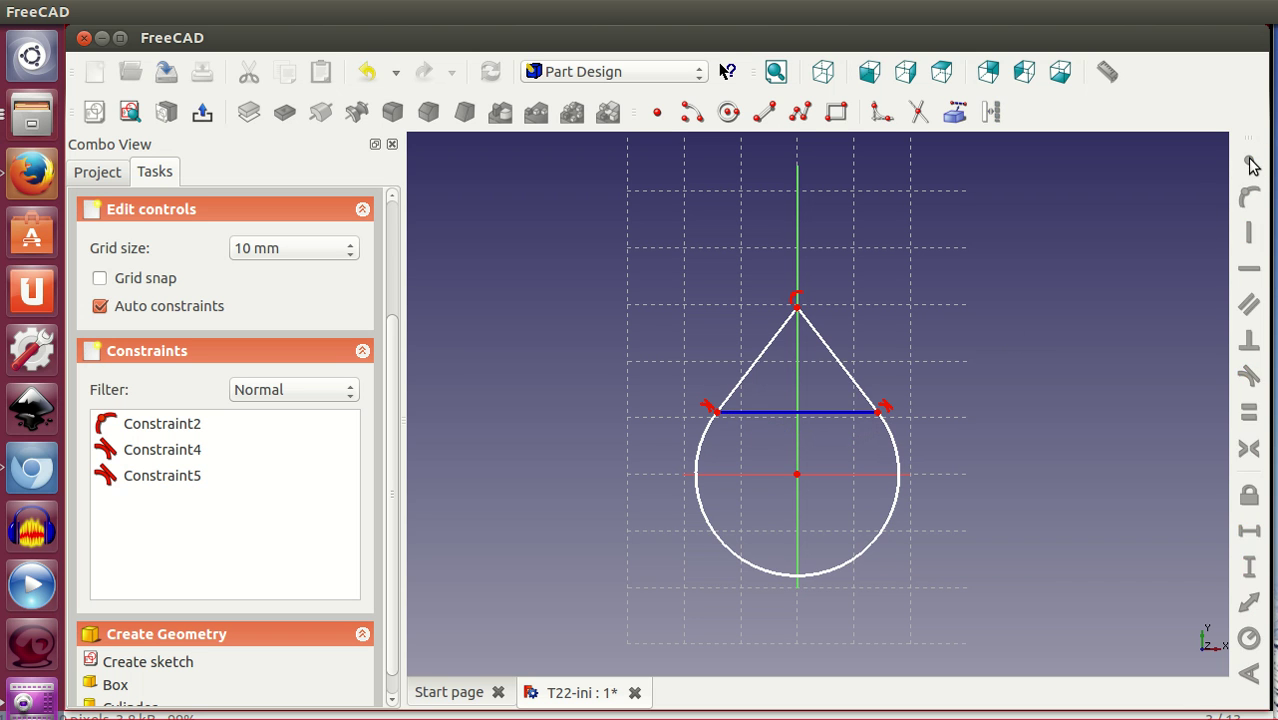
Constrain the left slanted line to 45° from the chord.
left_click(745, 388)
left_click(756, 413)
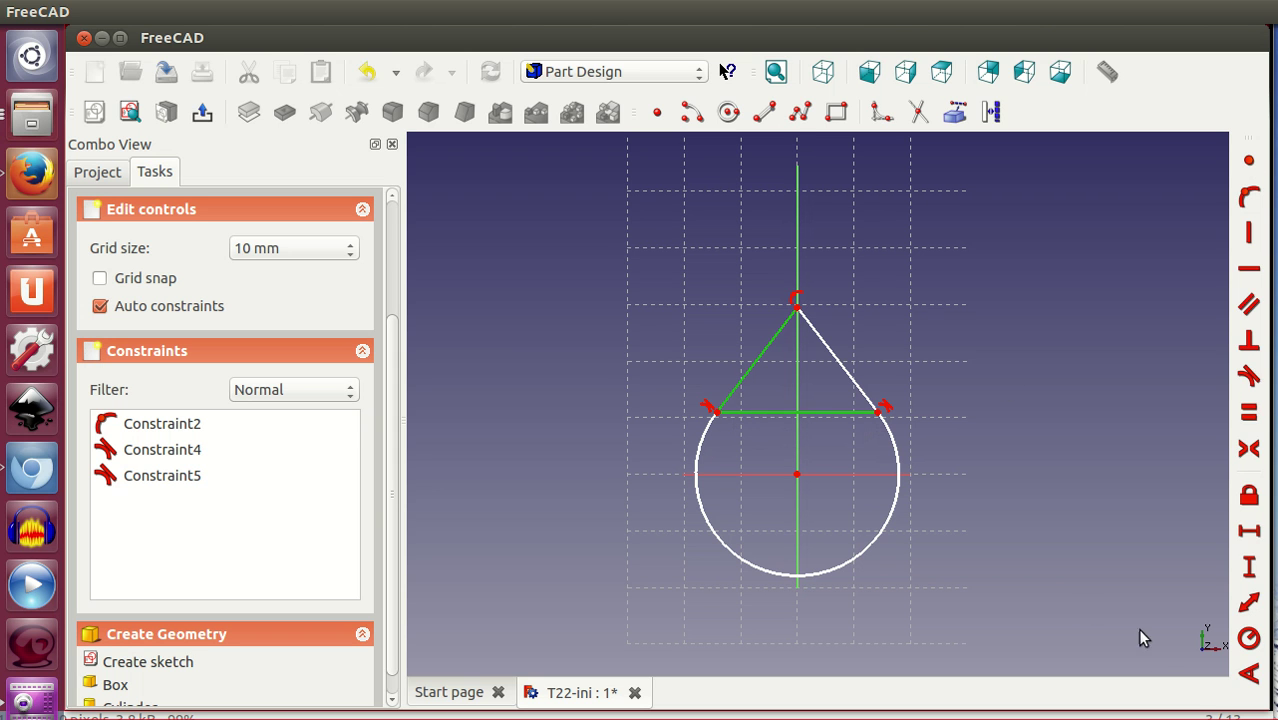
left_click(1248, 673)
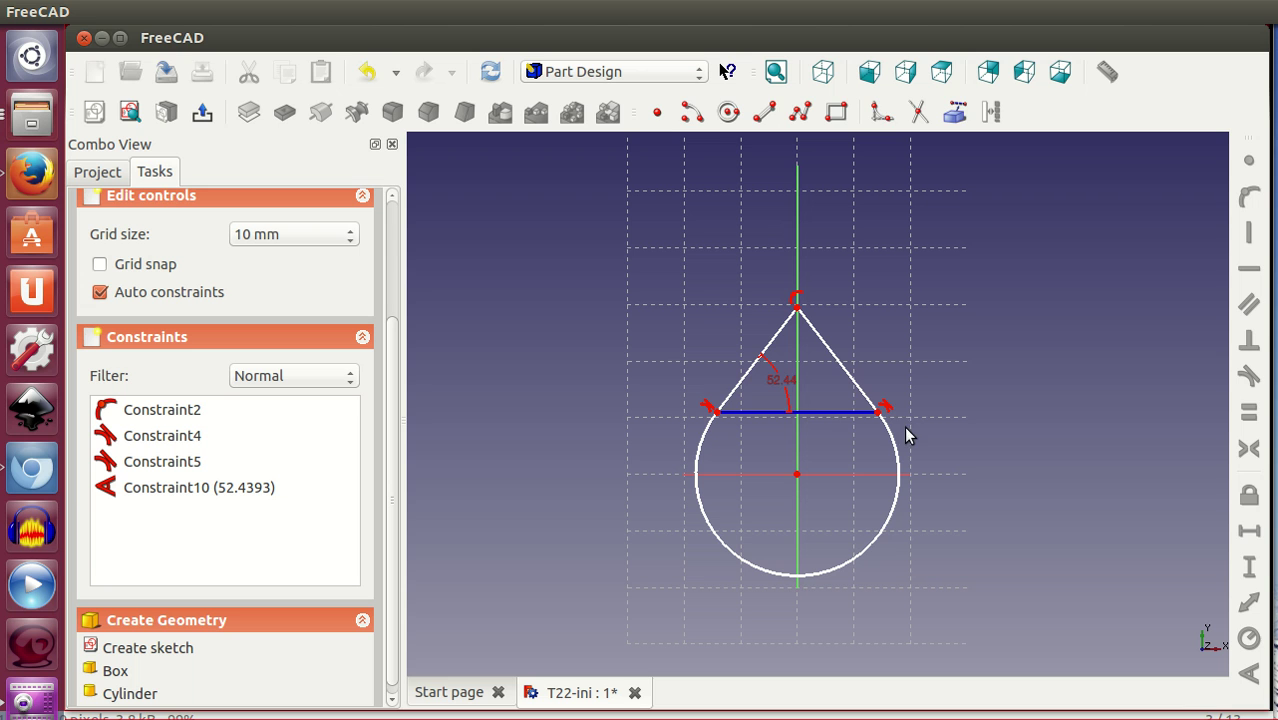
double_click(797, 386)
type("45")
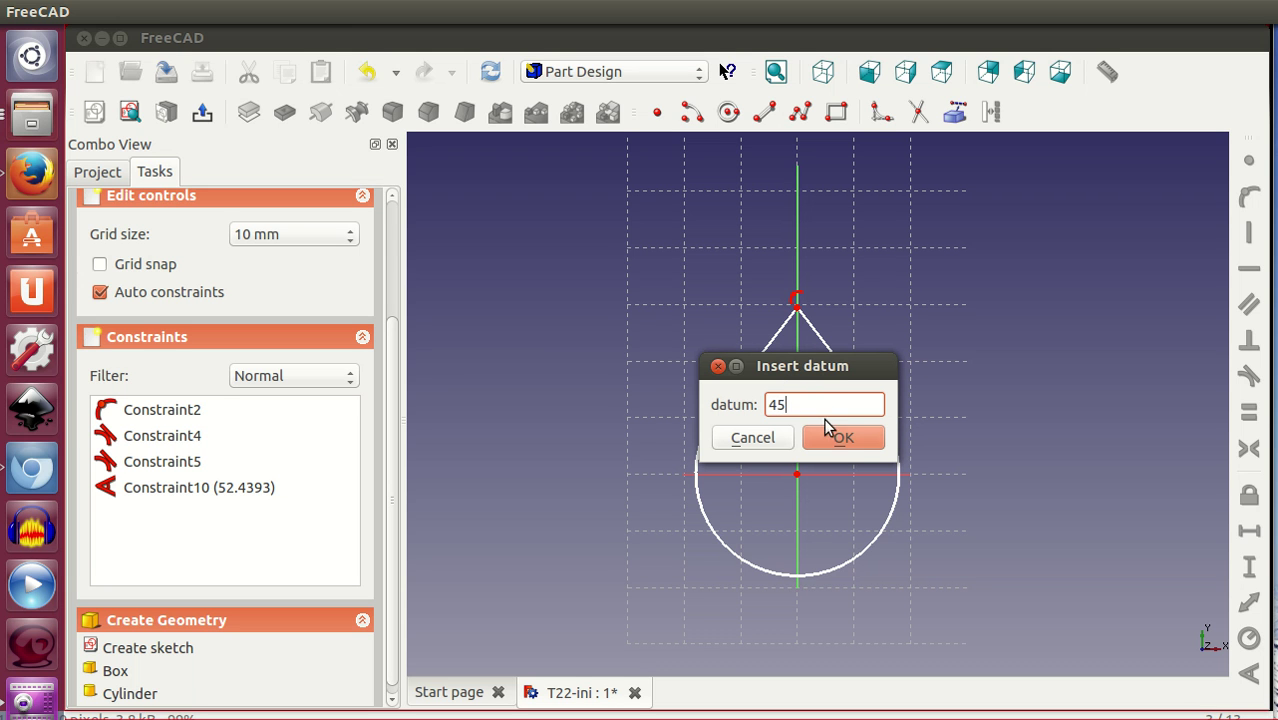
left_click(825, 428)
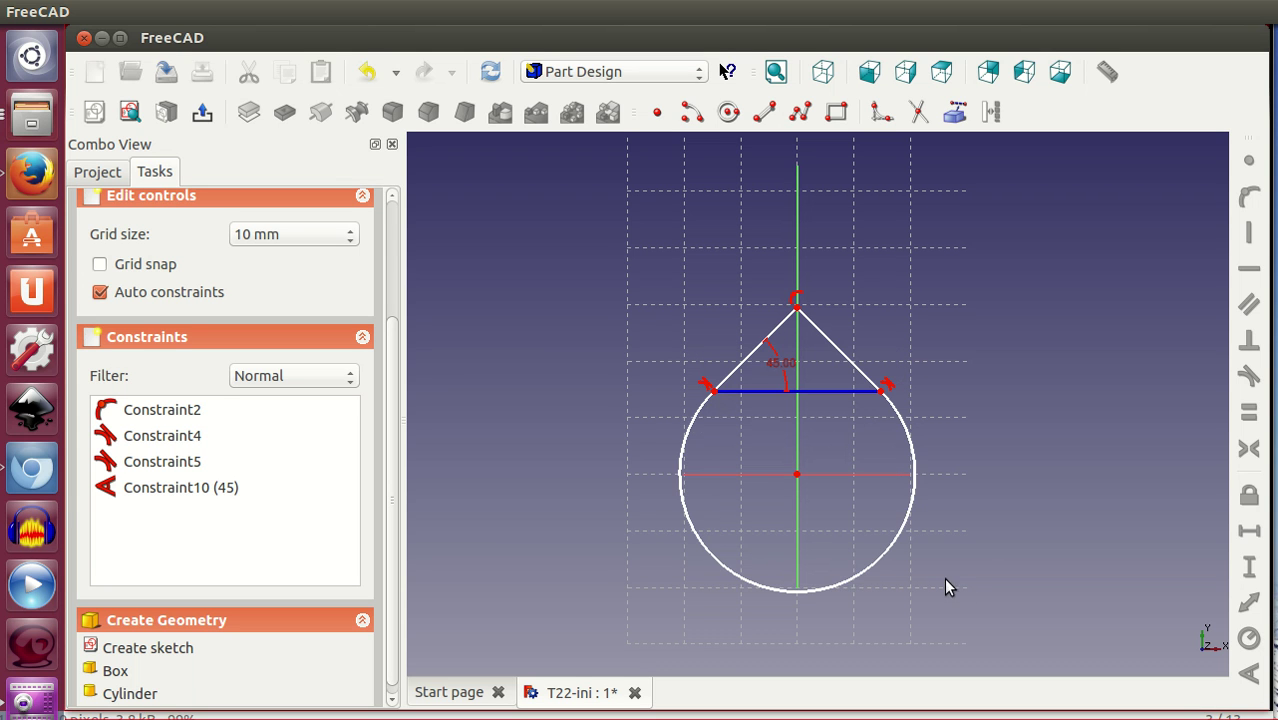
left_click_drag(896, 543, 920, 558)
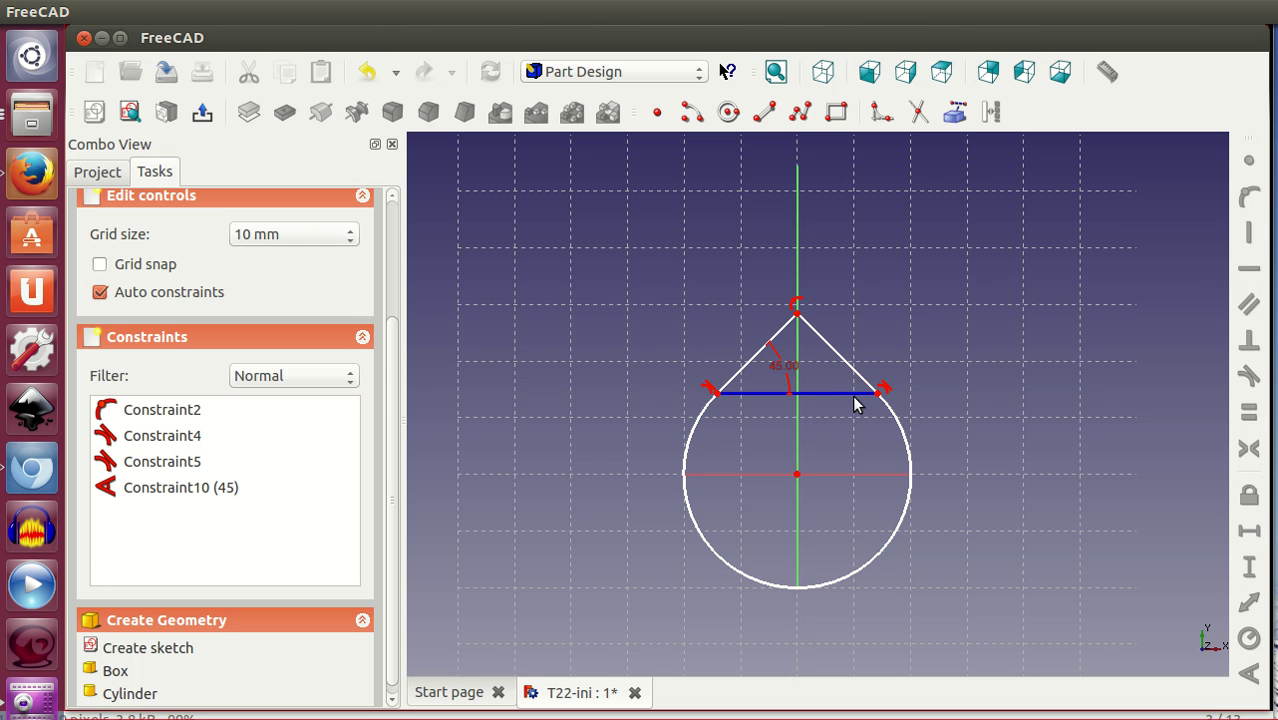
Draw a construction arc centred on the circle's centre, running between the two tangent points.
scroll(828, 347, "up", 1)
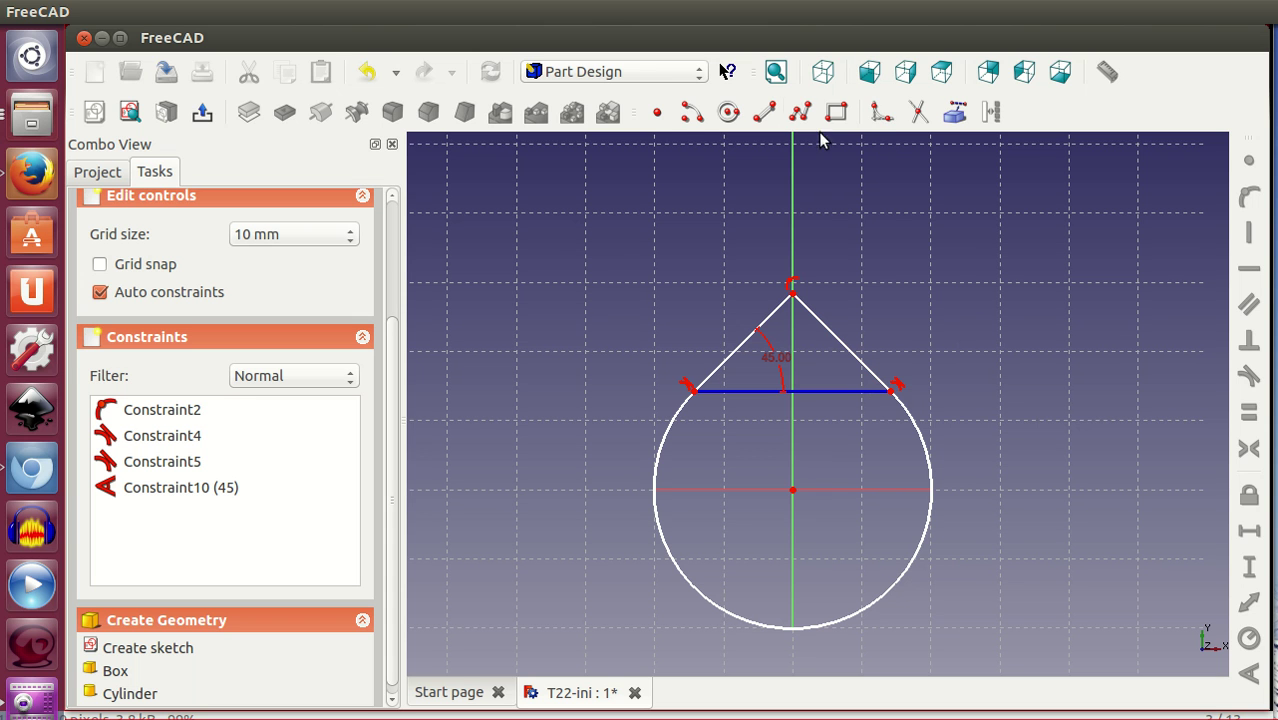
left_click(692, 112)
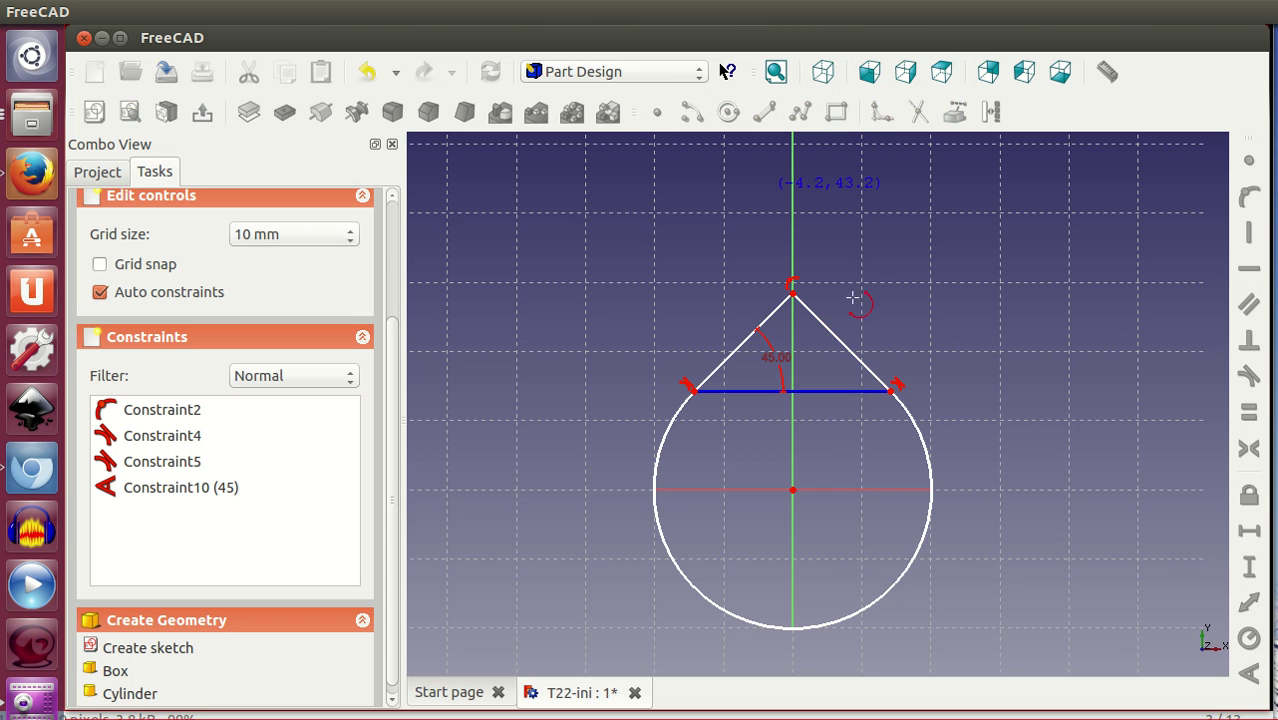
left_click(792, 490)
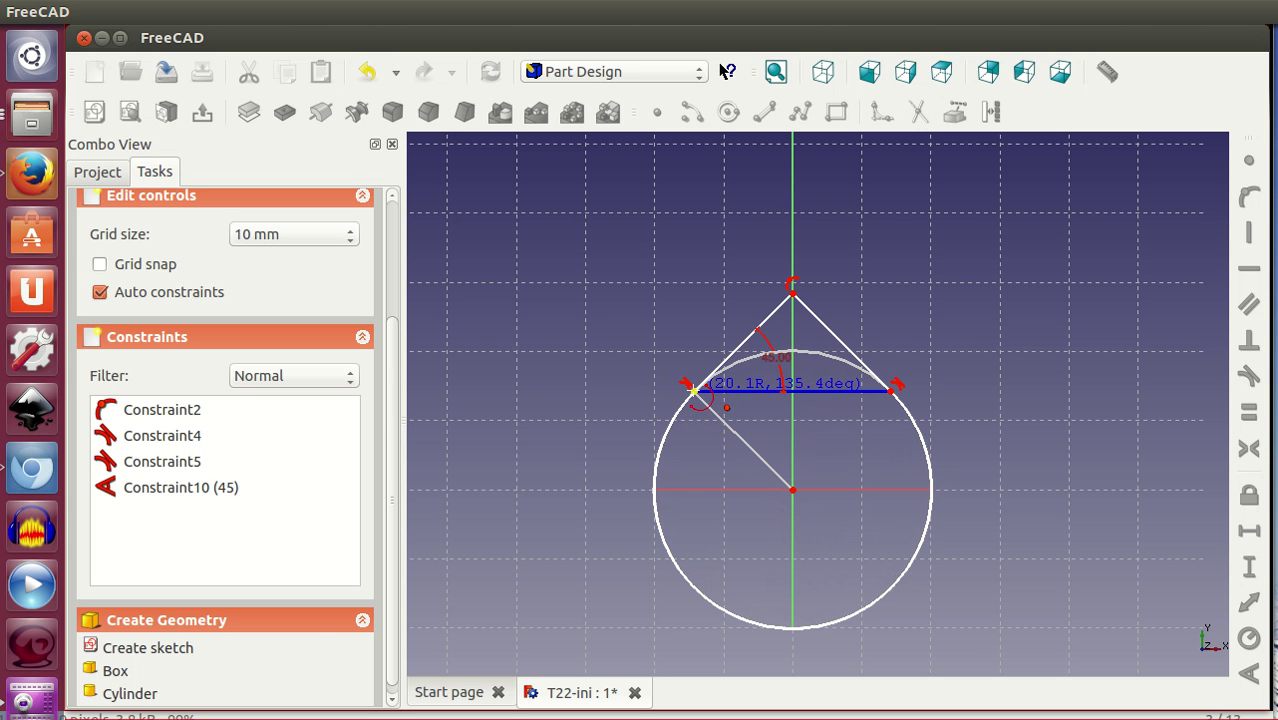
left_click(693, 390)
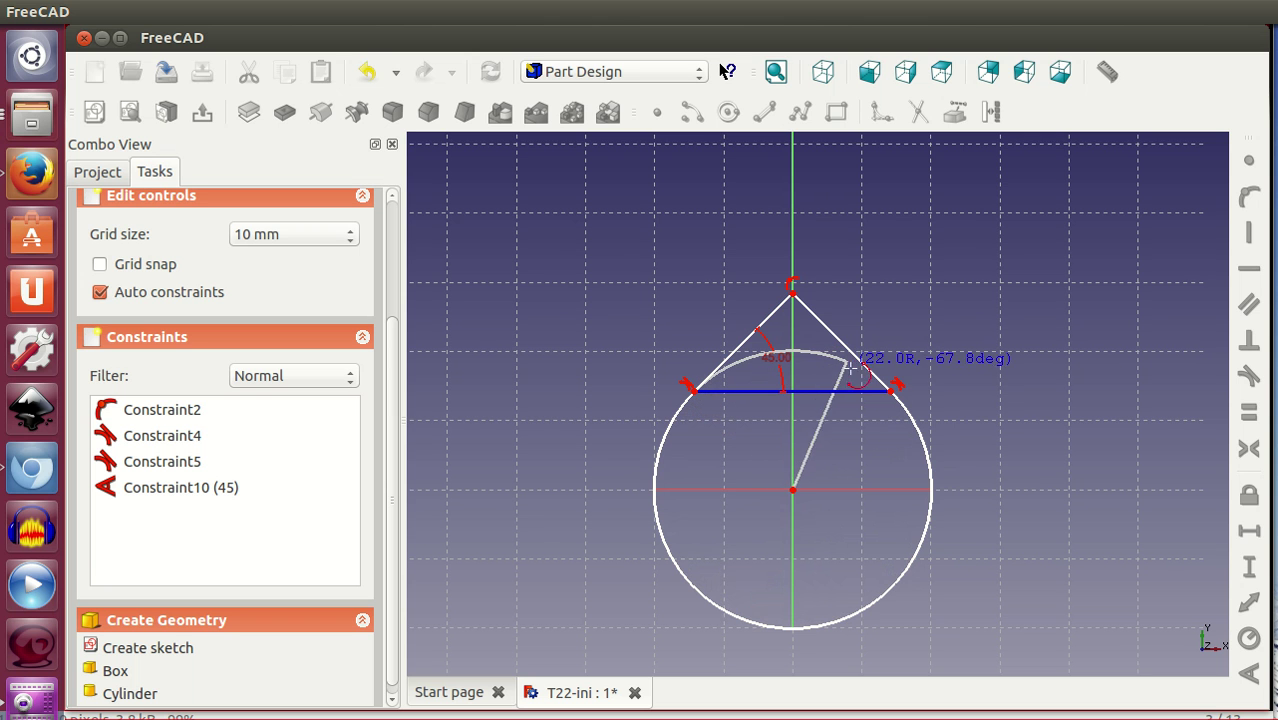
left_click(890, 392)
left_click(838, 358)
left_click(992, 114)
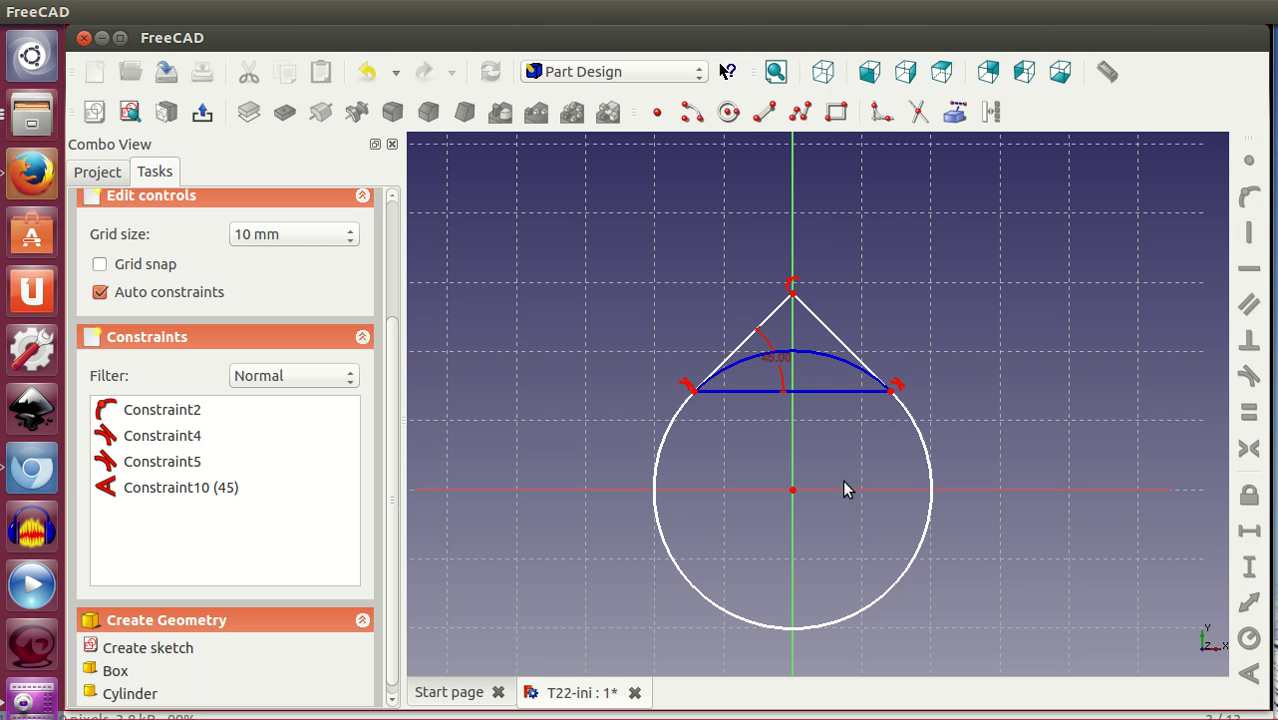
left_click(764, 112)
Draw a horizontal line across the pointed tip and pull it down onto the arc.
left_click(699, 351)
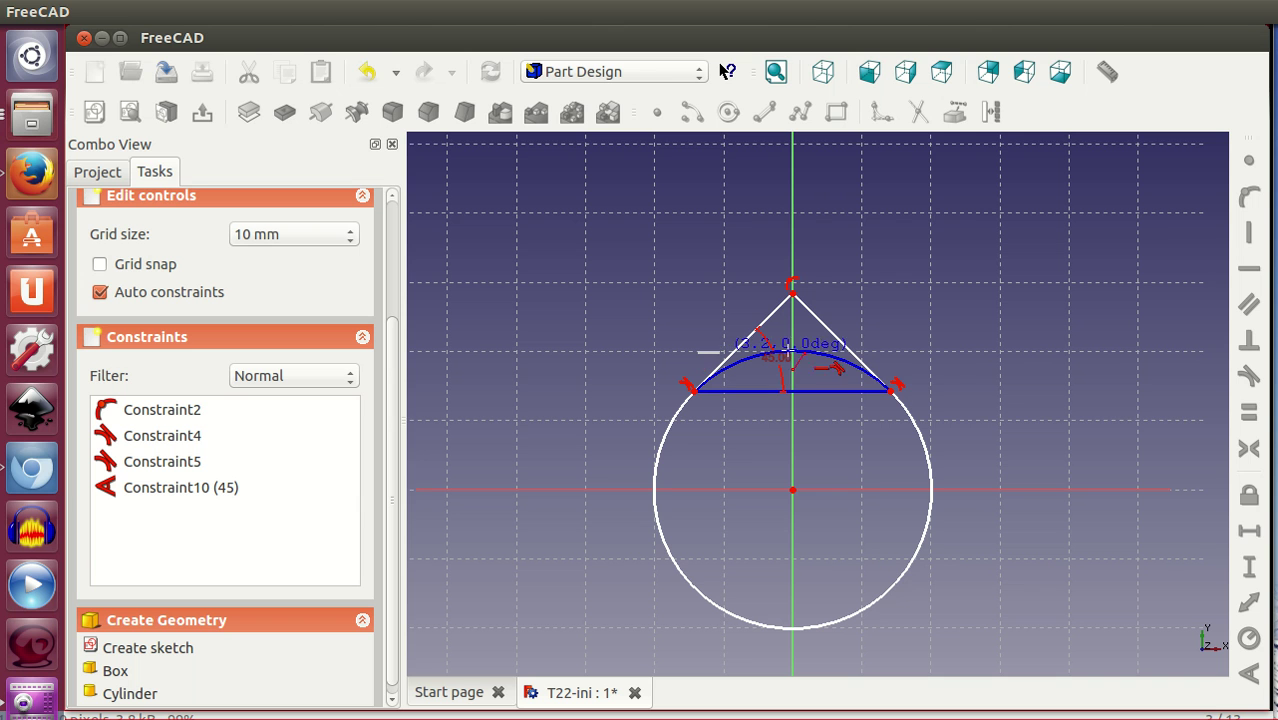
left_click(909, 351)
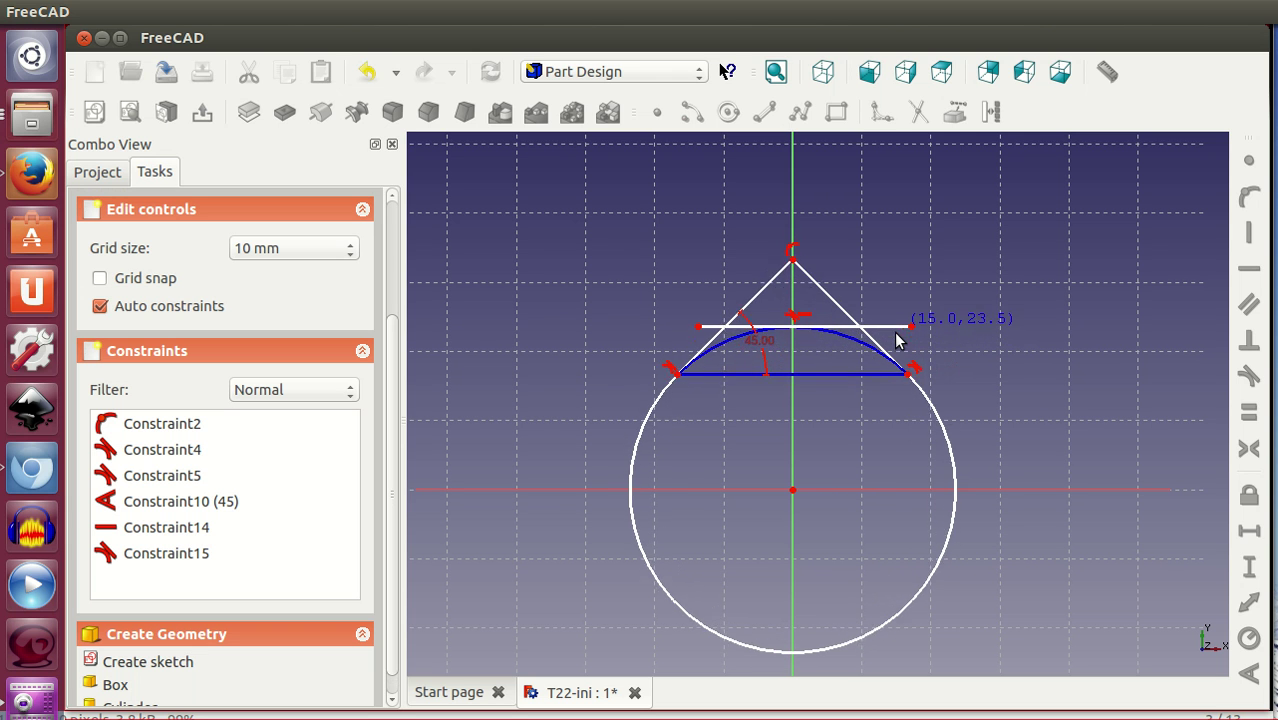
right_click(893, 360)
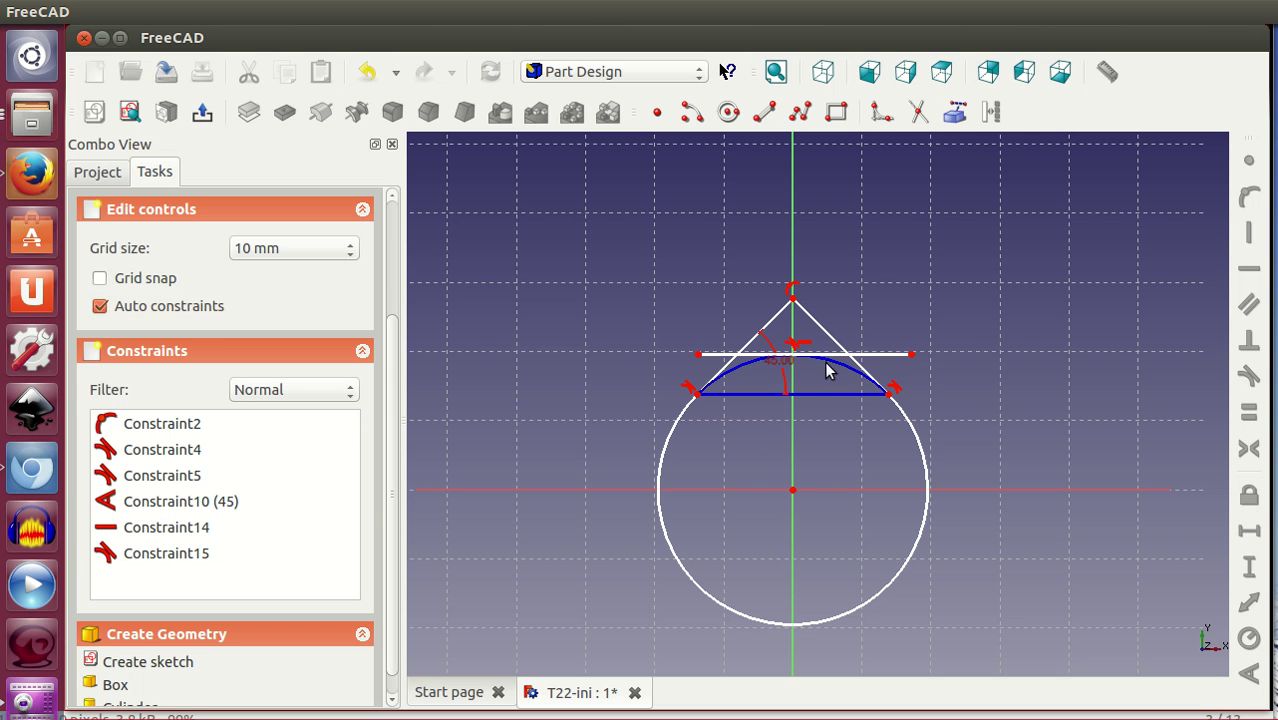
left_click_drag(697, 360, 676, 317)
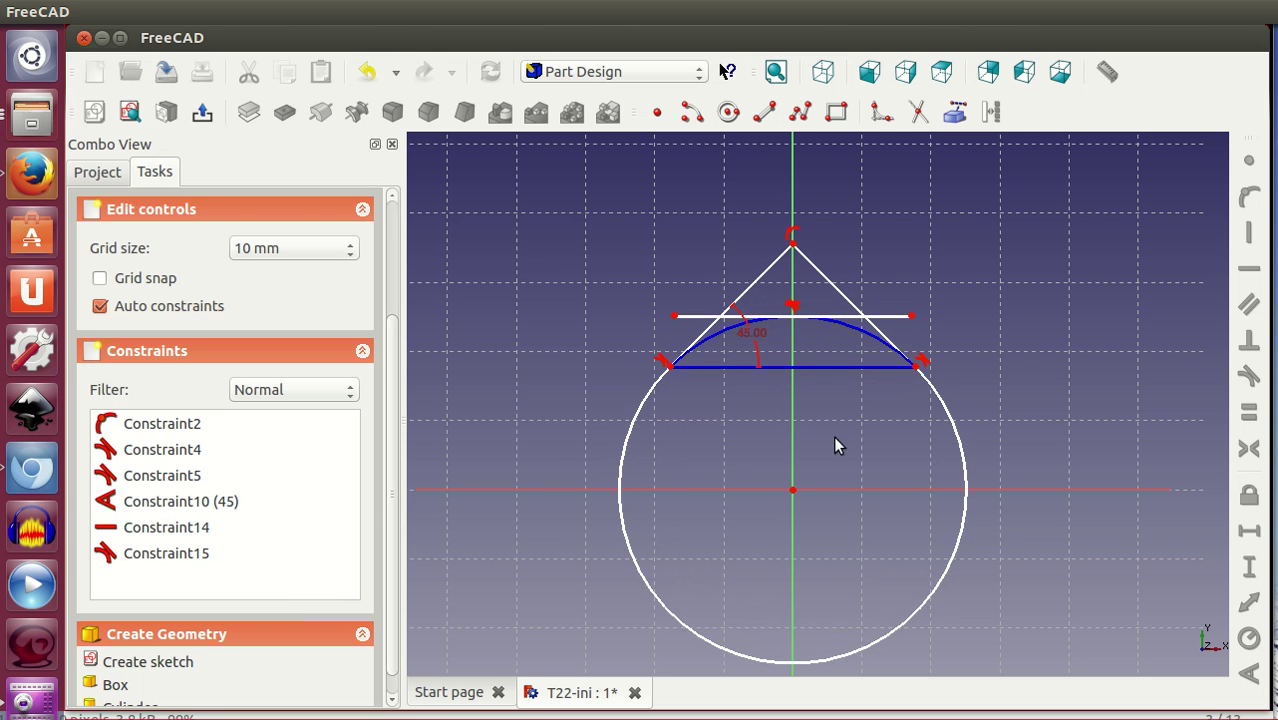
Trim off the tip and the line's overhangs, leaving a flat top, then shrink the circle slightly.
left_click(918, 112)
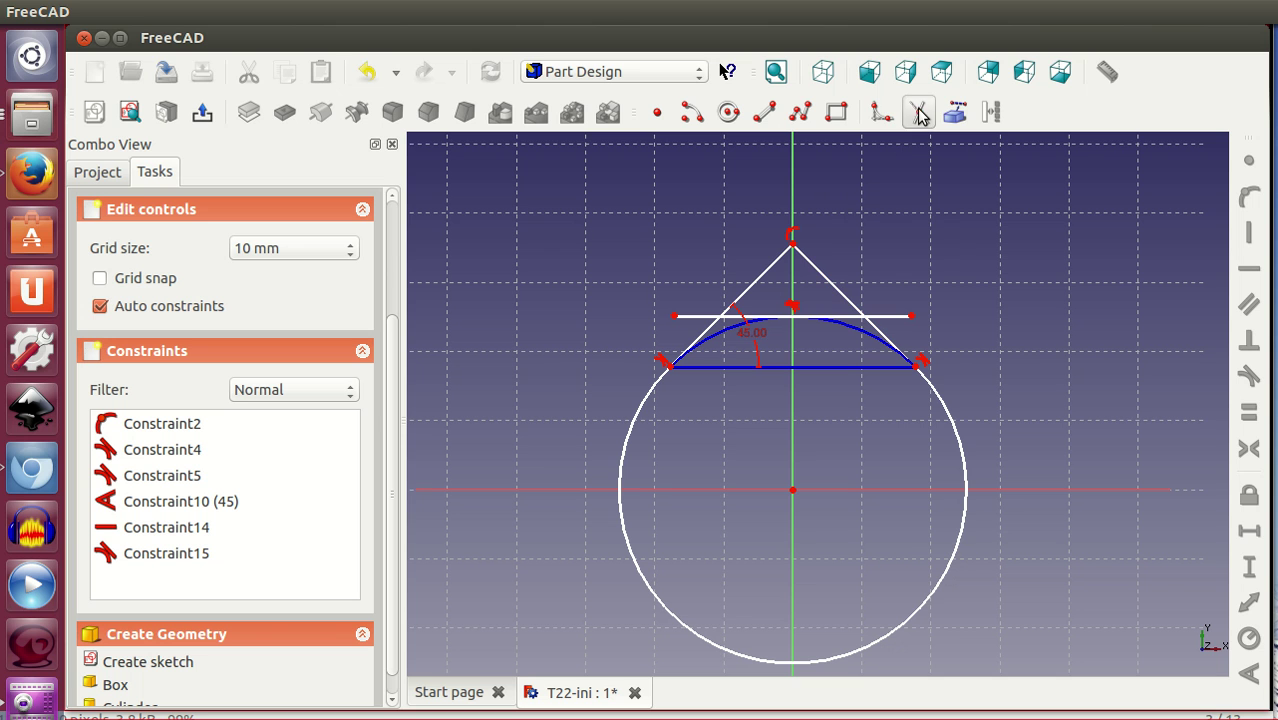
left_click(898, 316)
left_click(836, 285)
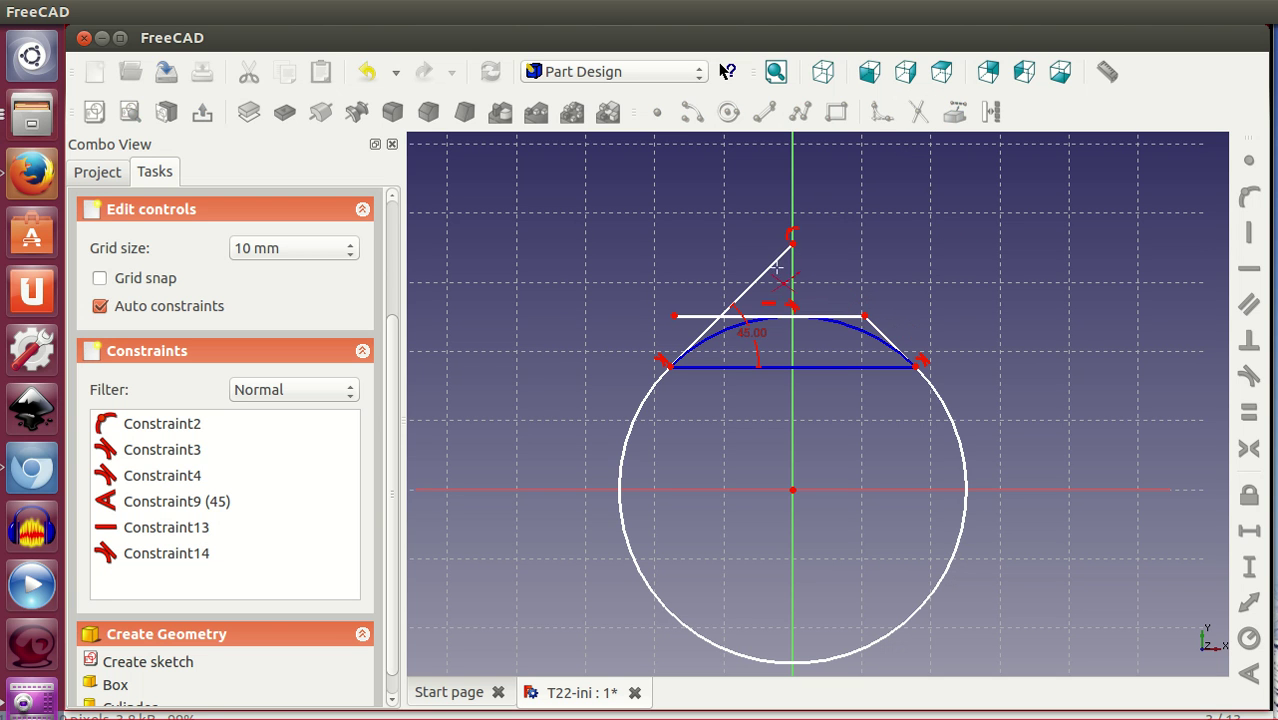
left_click(774, 266)
left_click(695, 316)
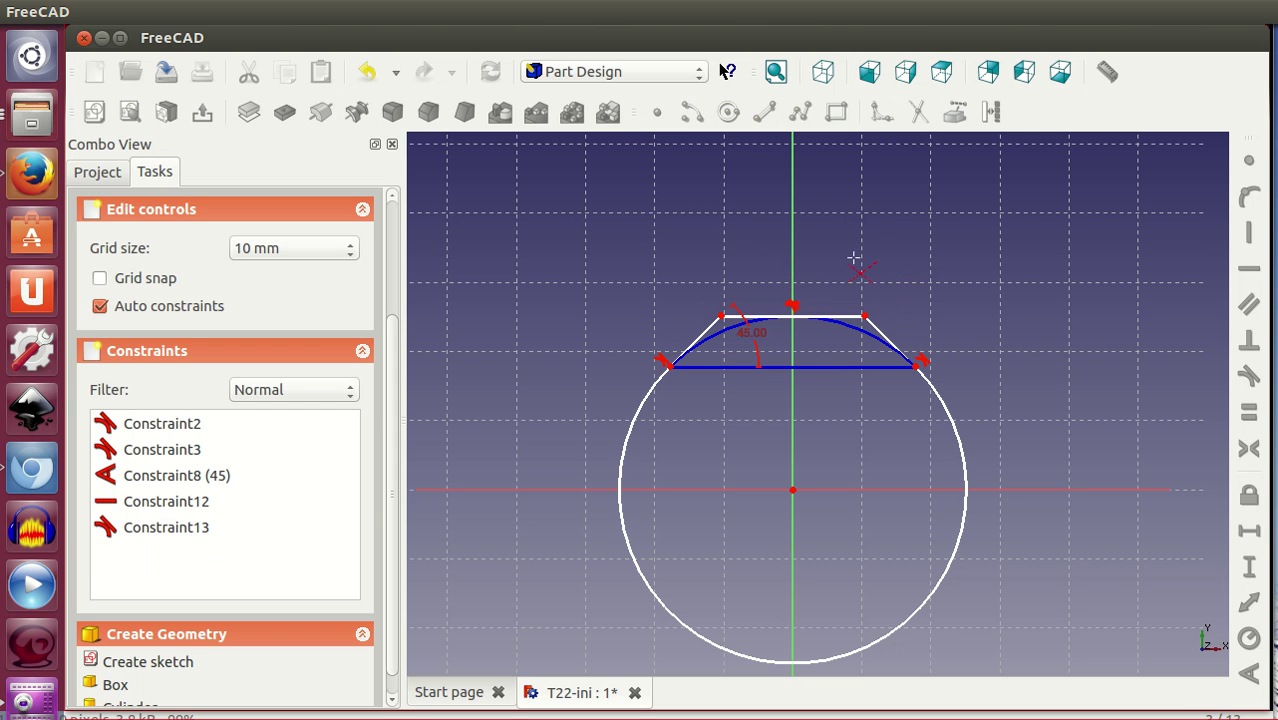
right_click(895, 290)
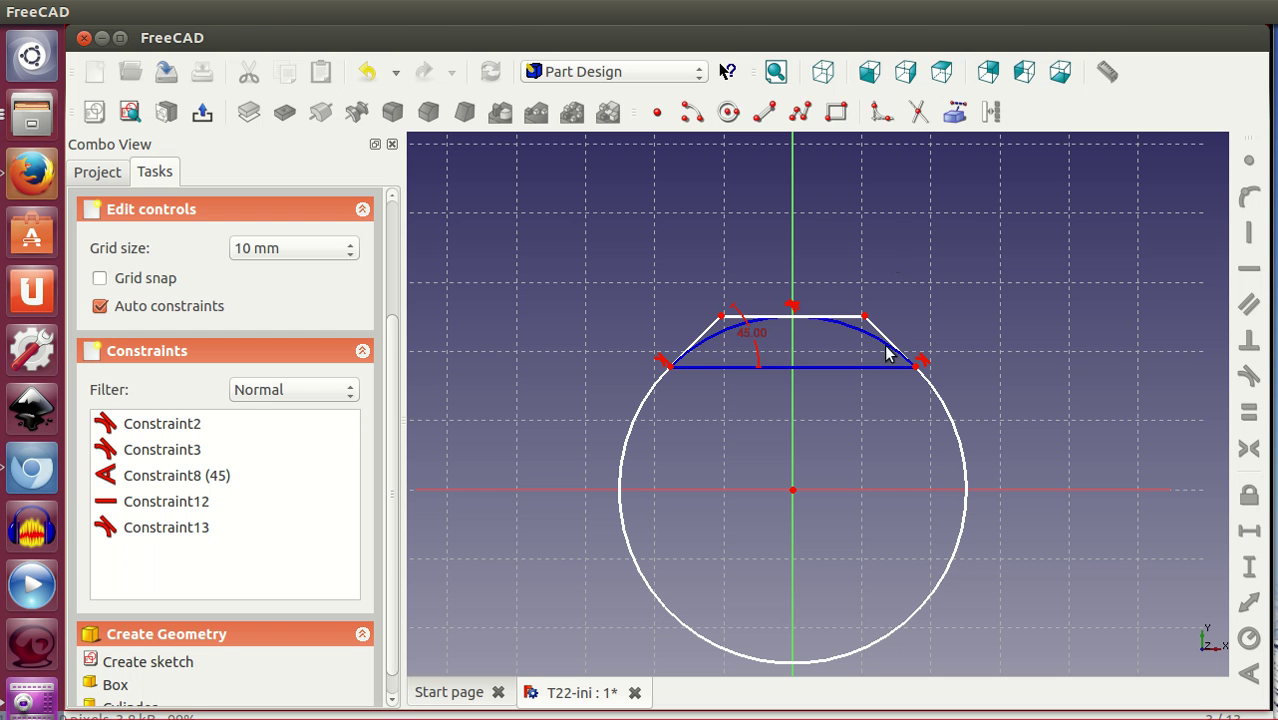
left_click_drag(952, 435, 939, 421)
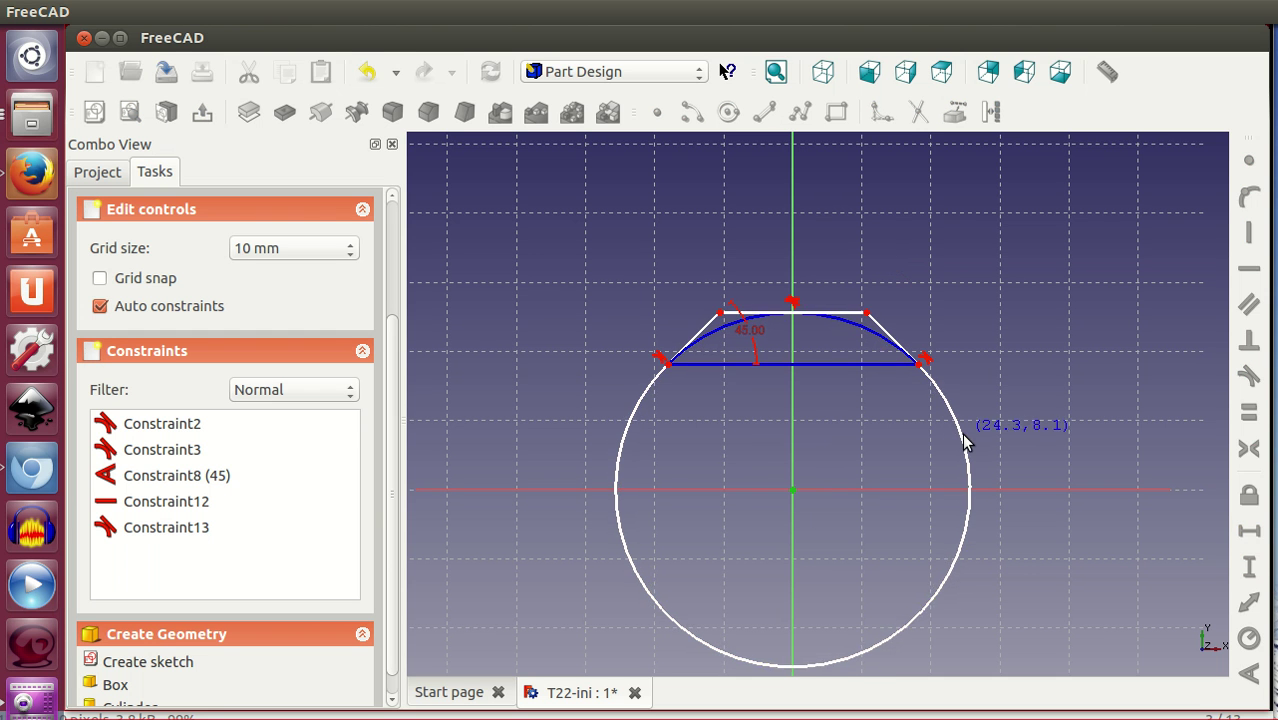
left_click_drag(390, 320, 380, 251)
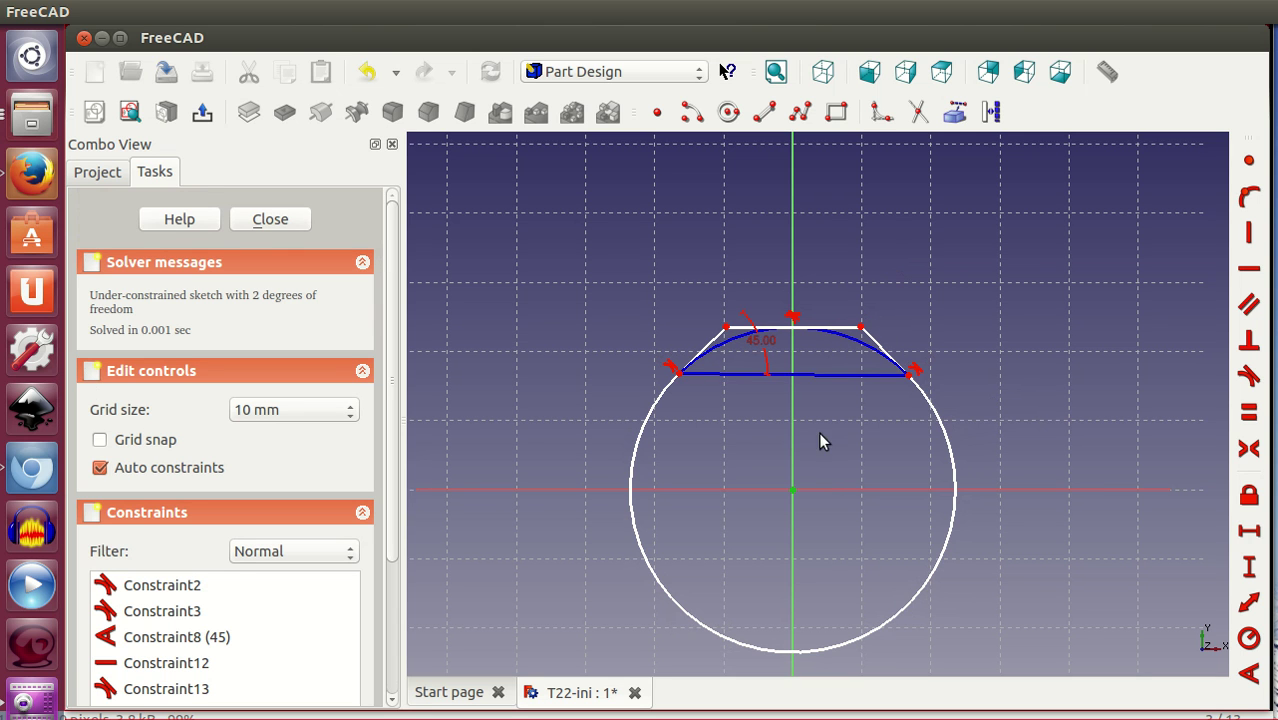
Make the bottom chord horizontal and fix the circle's radius, then close the fully constrained sketch.
left_click(840, 376)
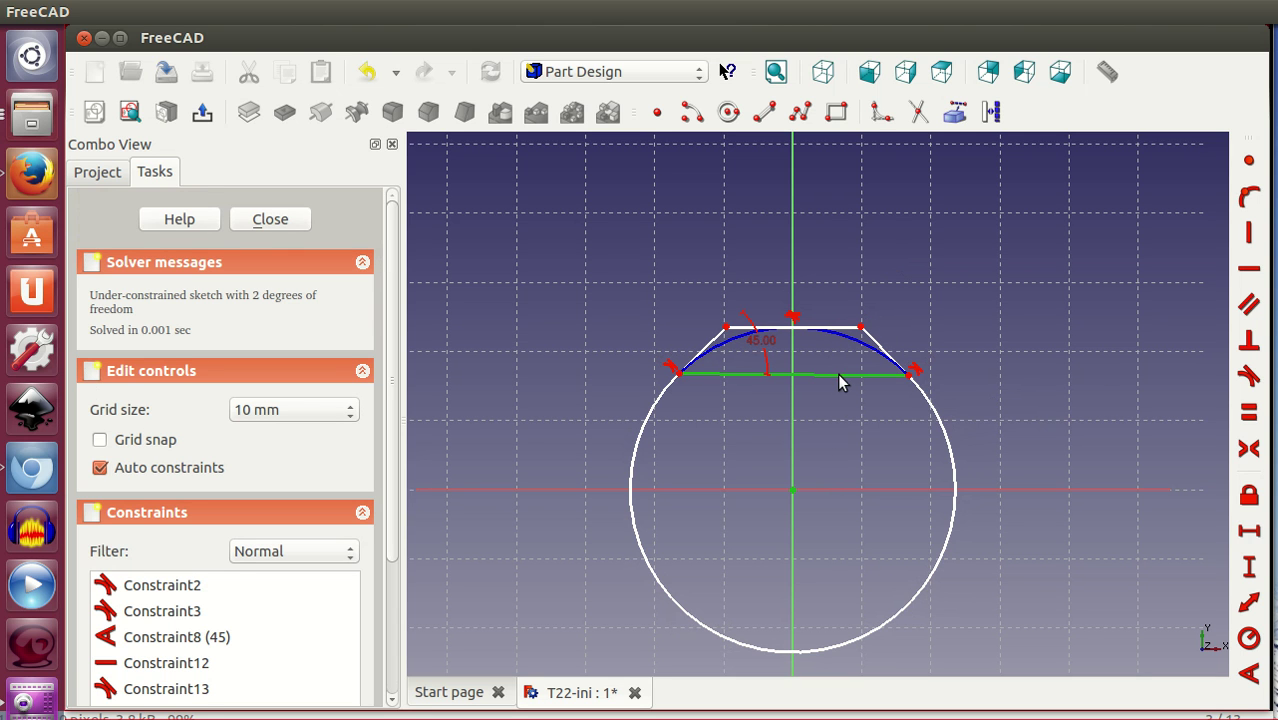
left_click(1249, 270)
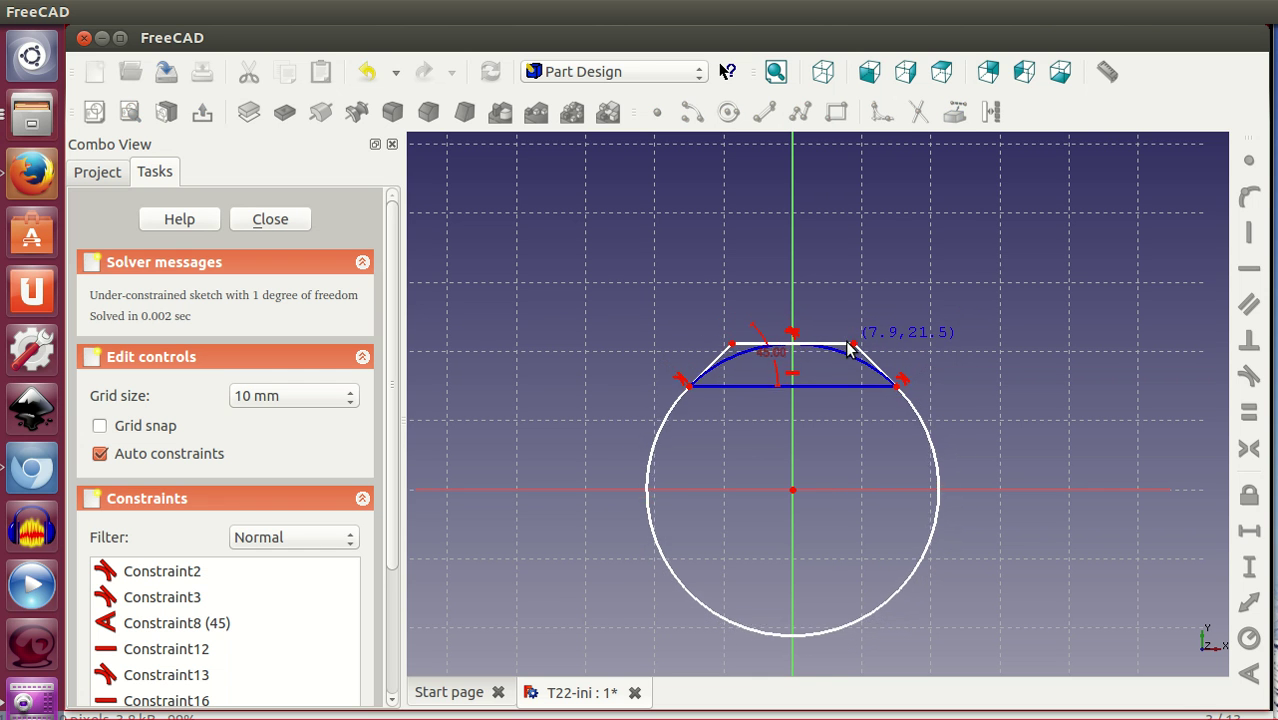
left_click_drag(862, 330, 858, 332)
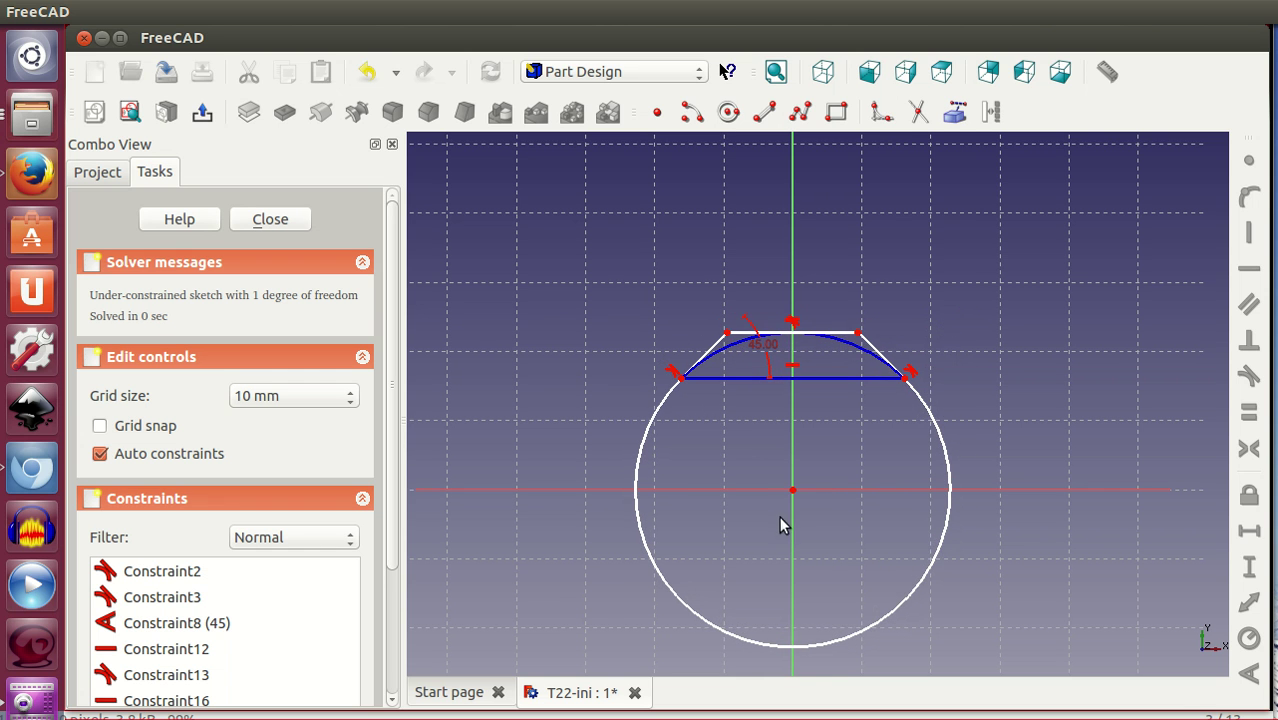
left_click(941, 540)
left_click(1250, 640)
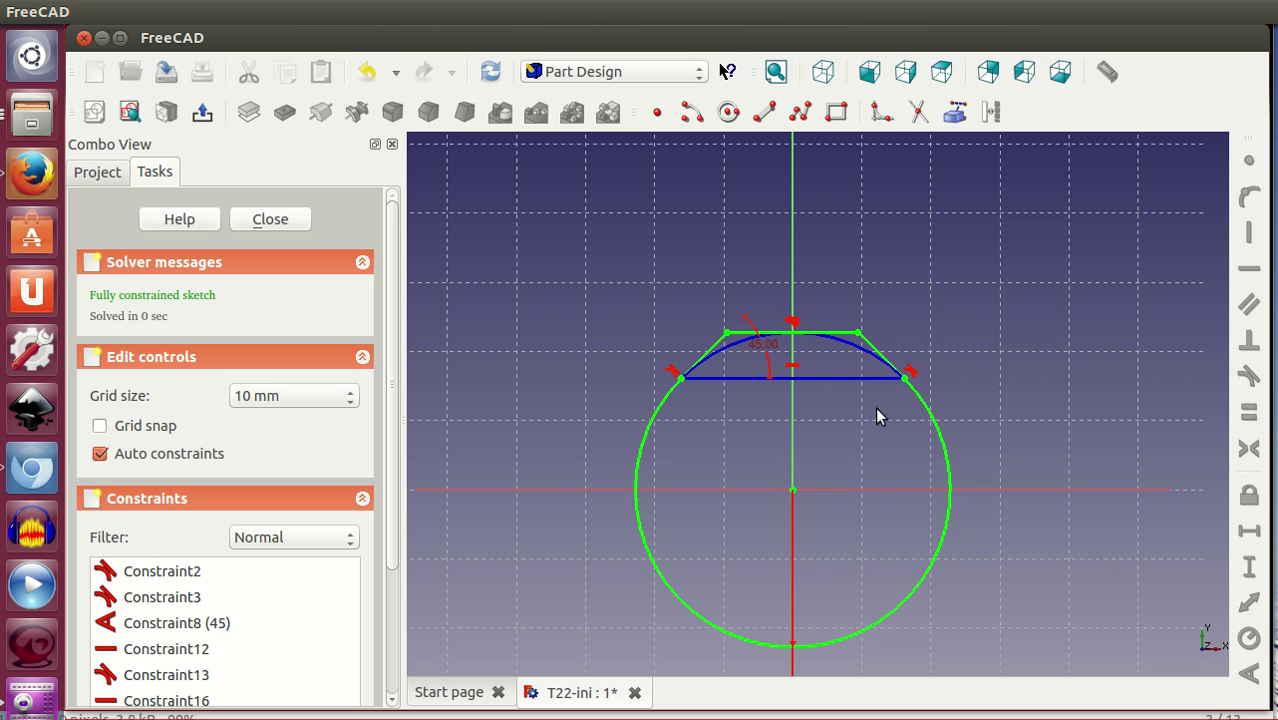
left_click(270, 220)
Pad the teardrop sketch to a 10 mm solid, viewed isometrically.
left_click(199, 260)
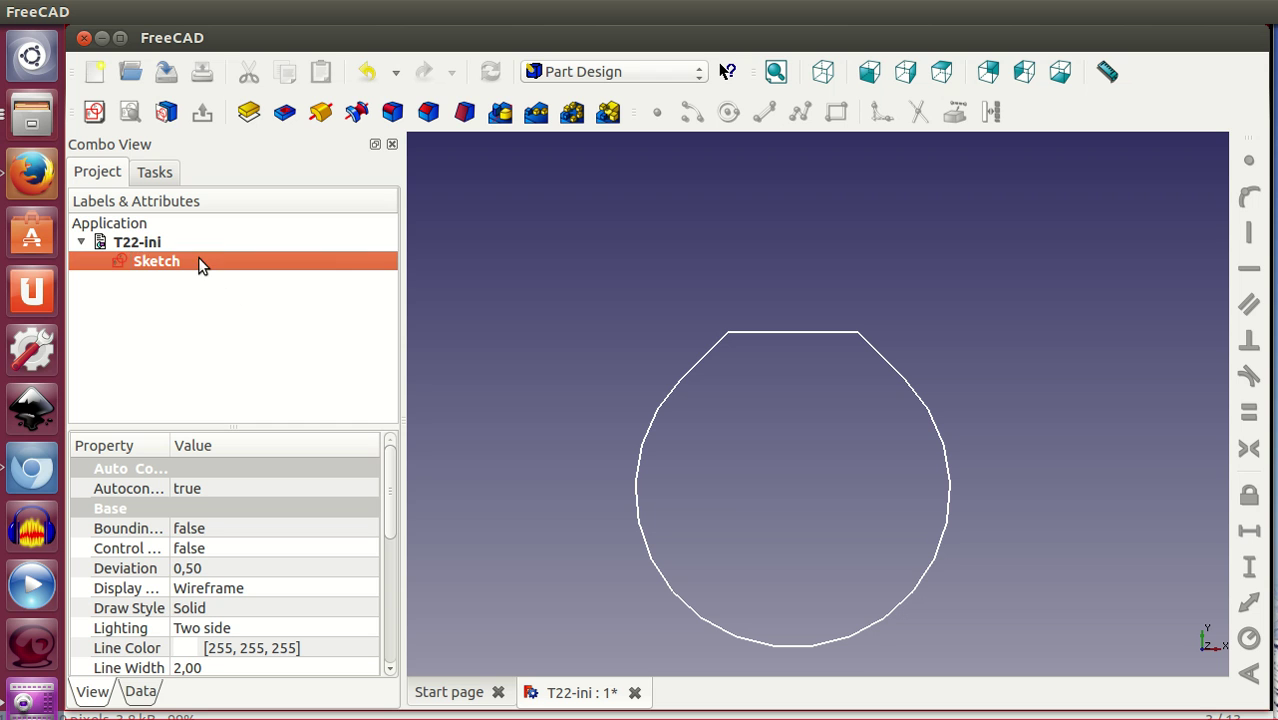
left_click(250, 113)
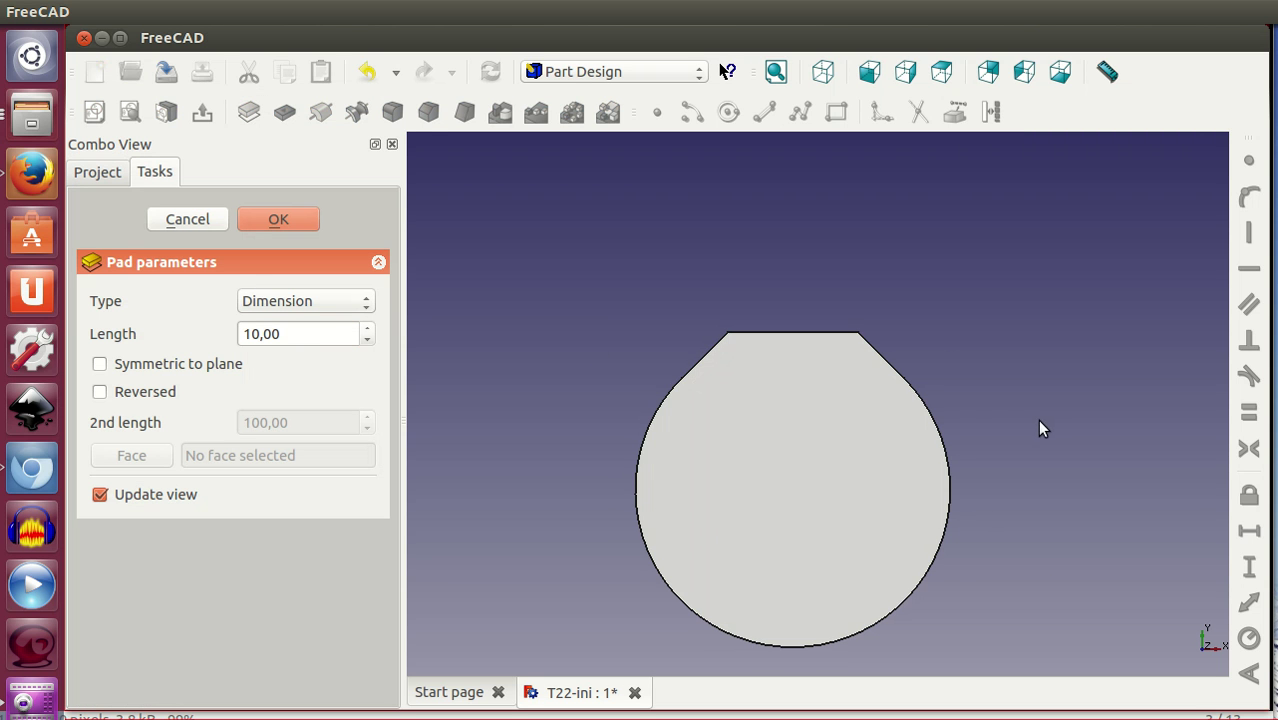
left_click(822, 72)
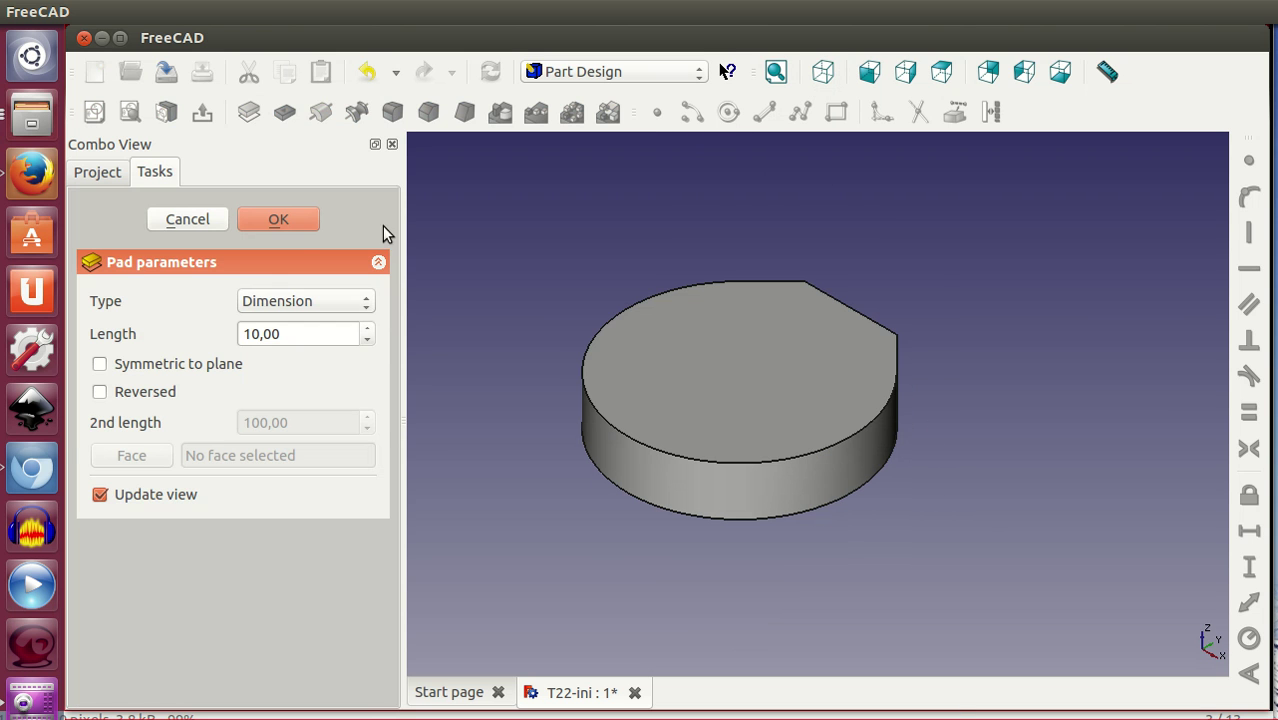
left_click(295, 222)
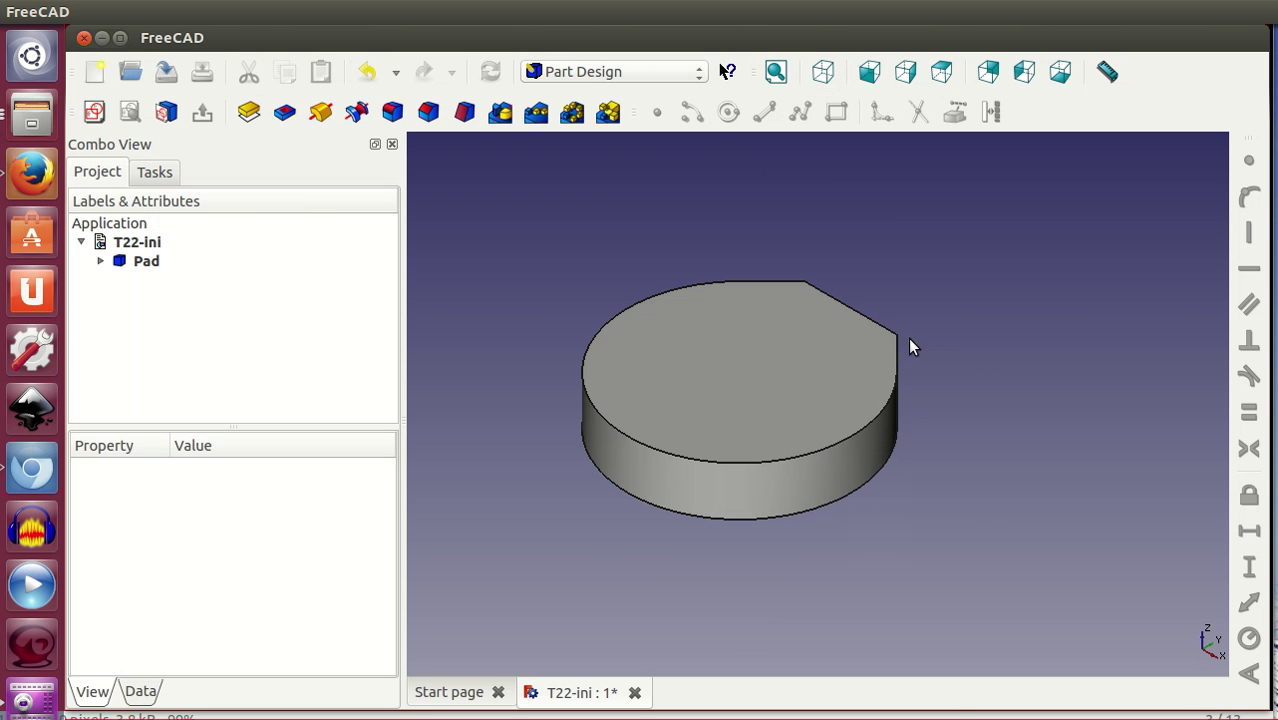
Check the 3D view's navigation styles, orbit the solid to its top, and bring the exercise image over it.
right_click(946, 430)
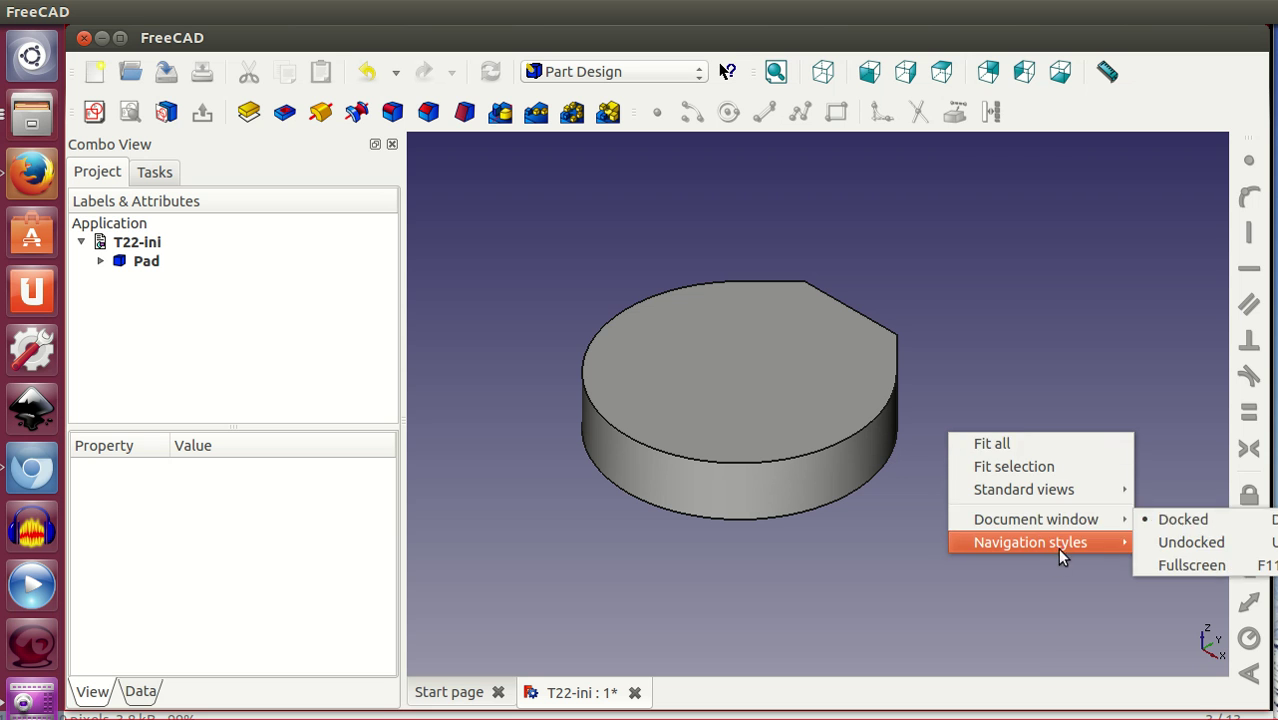
left_click(1163, 540)
right_click(1022, 474)
mouse_move(1089, 585)
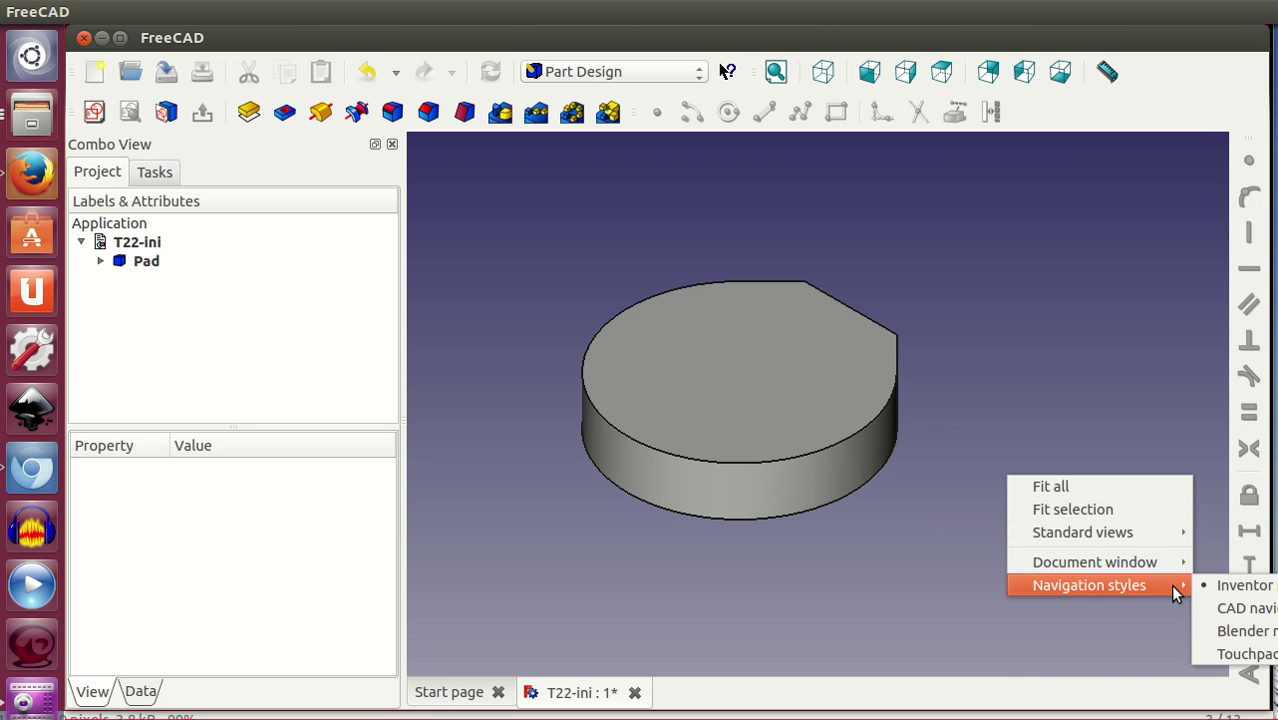
left_click(1215, 628)
mouse_move(1098, 531)
middle_mouse_down()
mouse_move(828, 351)
mouse_move(848, 420)
mouse_move(813, 551)
mouse_move(1020, 410)
mouse_move(870, 485)
mouse_move(936, 476)
mouse_move(944, 539)
mouse_move(830, 551)
mouse_move(782, 534)
mouse_move(940, 393)
middle_mouse_up()
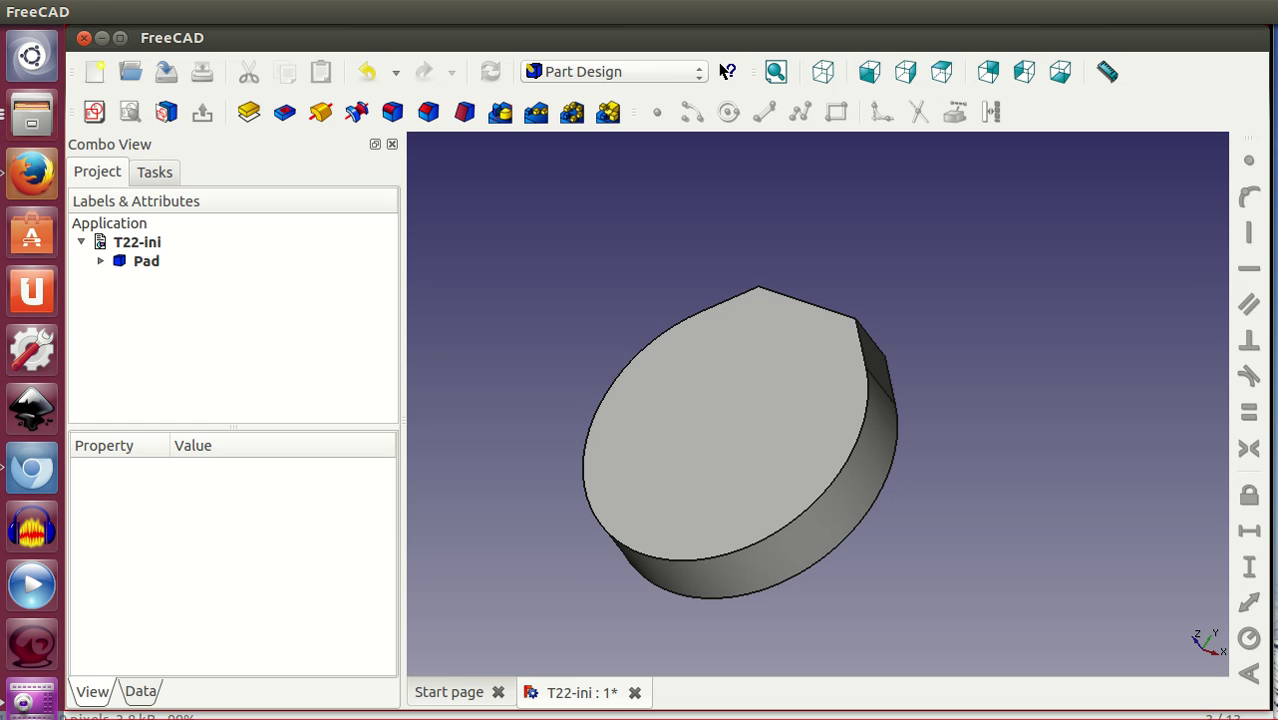
left_click_drag(1150, 94, 766, 94)
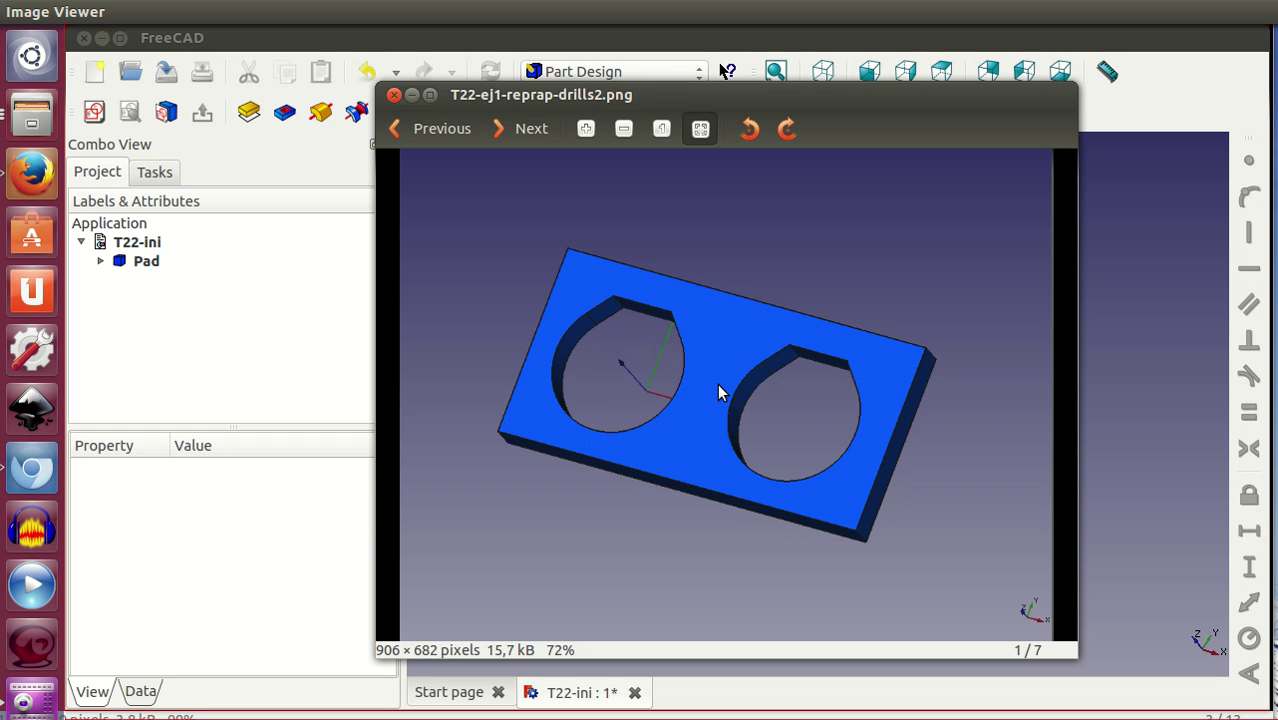
Page through the drilled-plate and bote sketch images on to the almenas-1 battlement block.
left_click(516, 137)
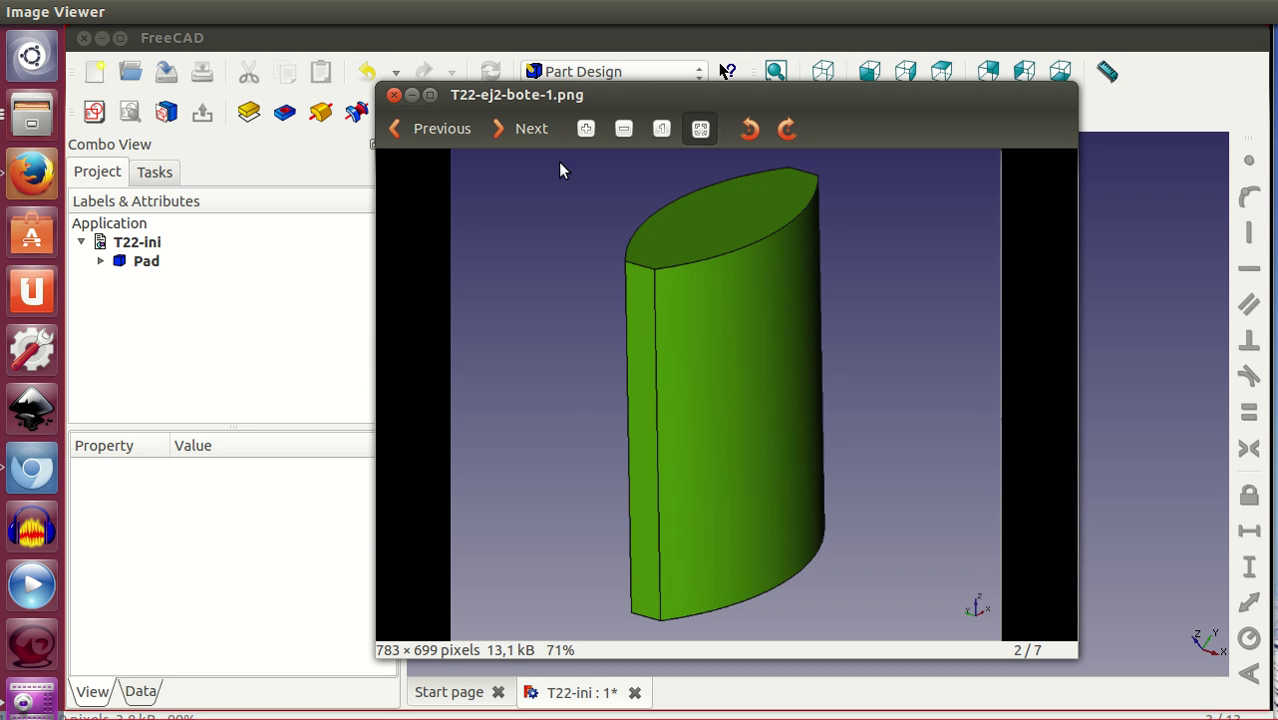
left_click(524, 128)
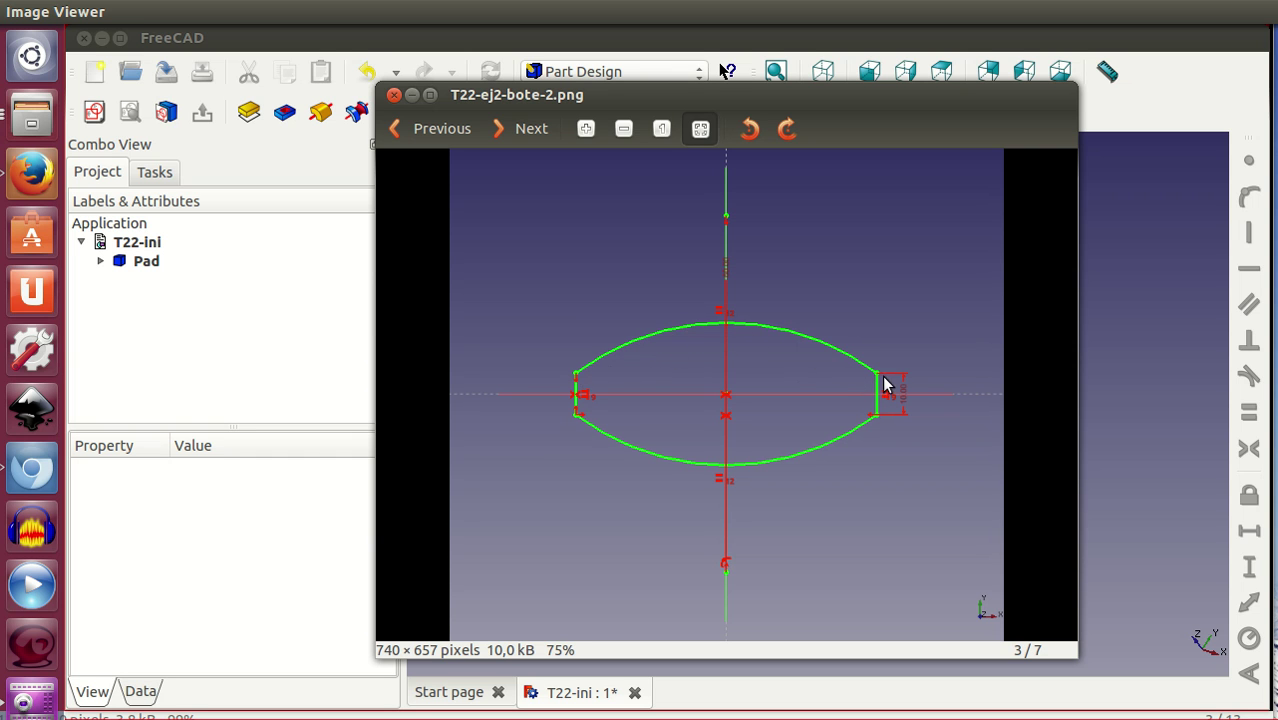
left_click(516, 133)
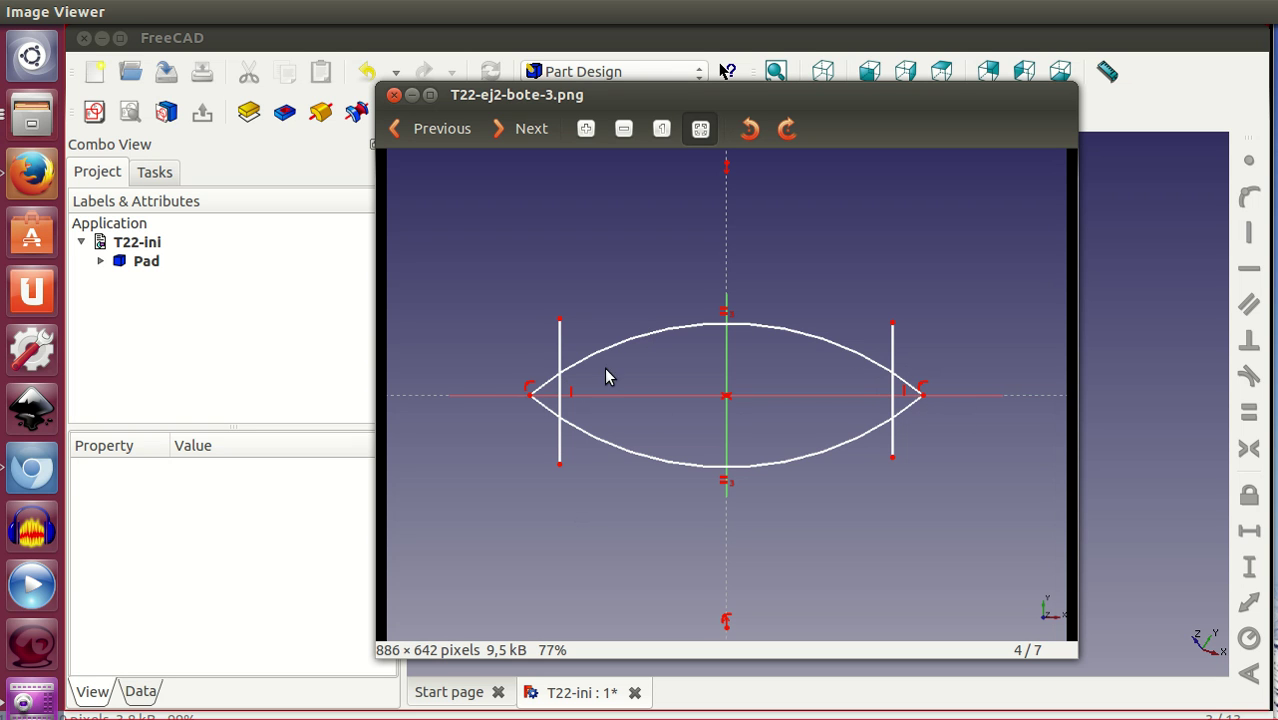
left_click(436, 131)
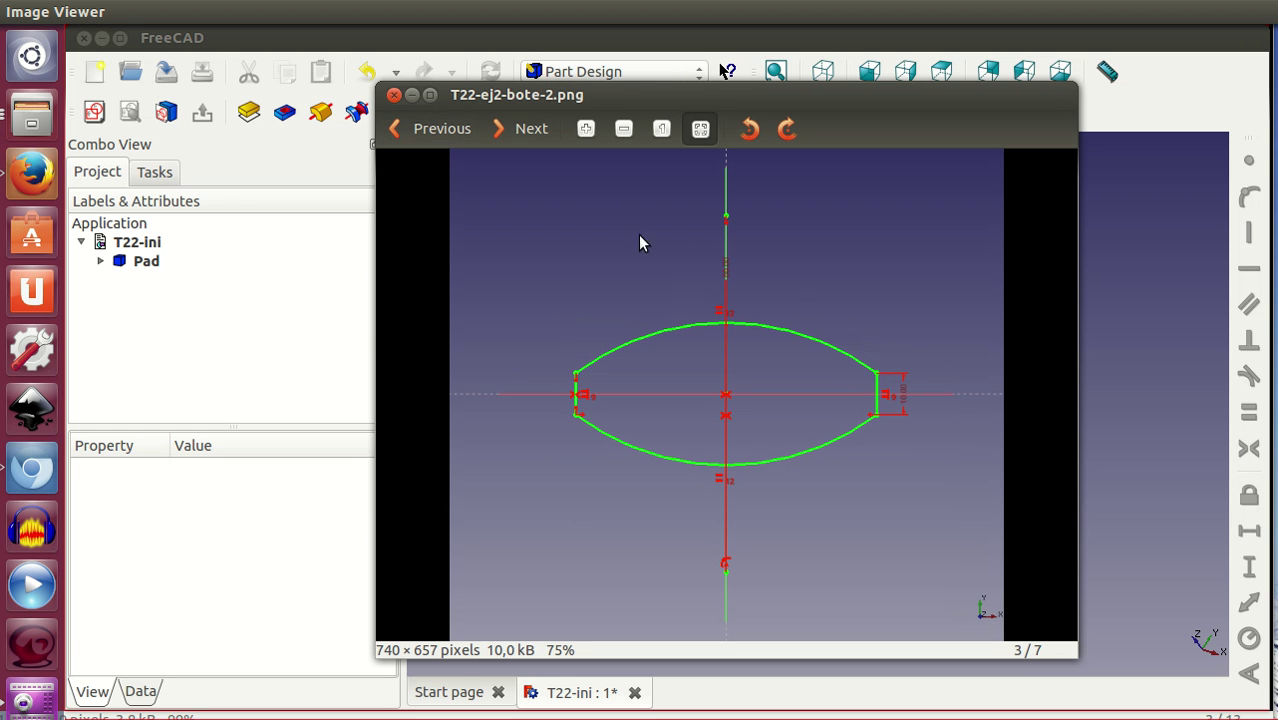
left_click(522, 130)
left_click(527, 131)
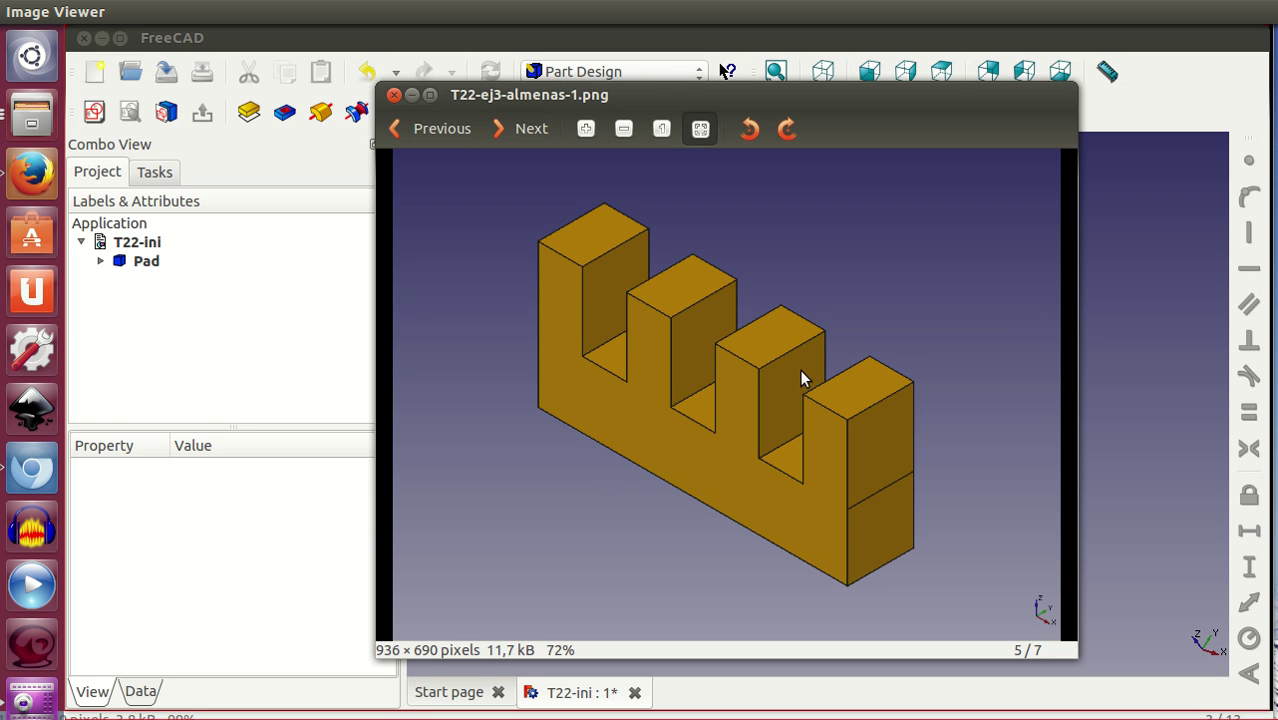
Step through almenas images 6 and 7, then return to T22-ej3-almenas-2.png.
left_click(527, 135)
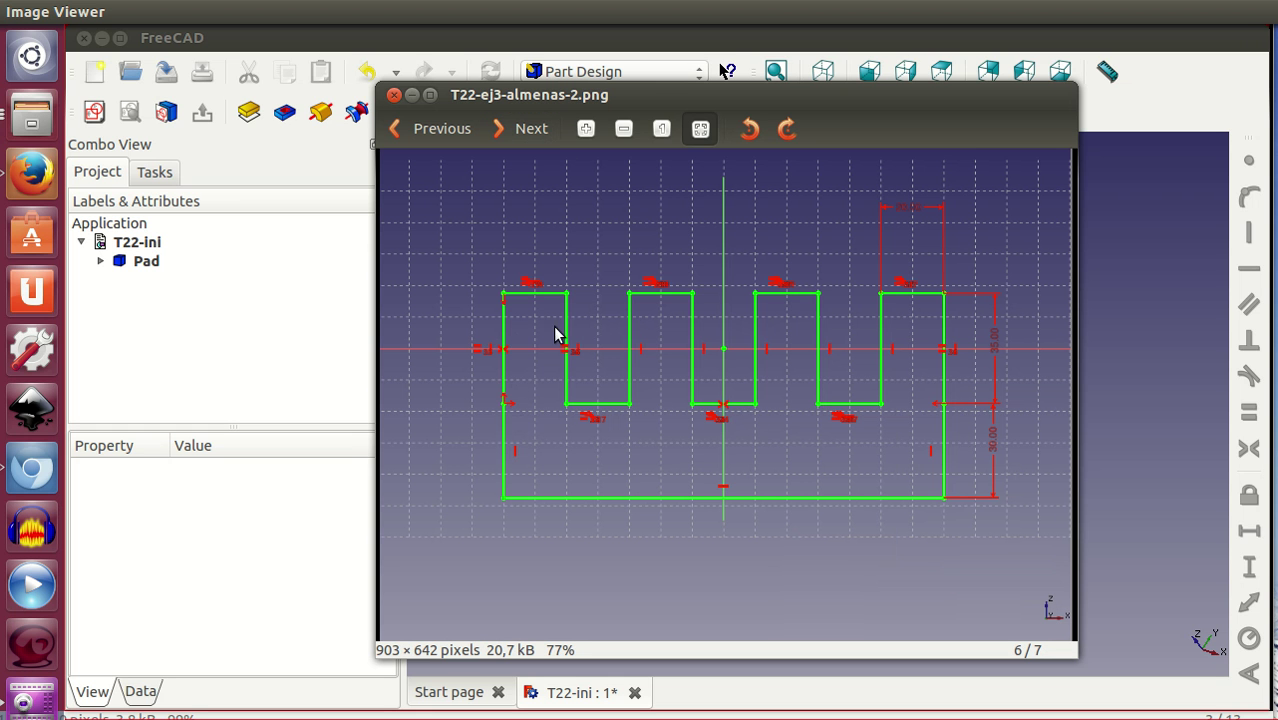
left_click(536, 135)
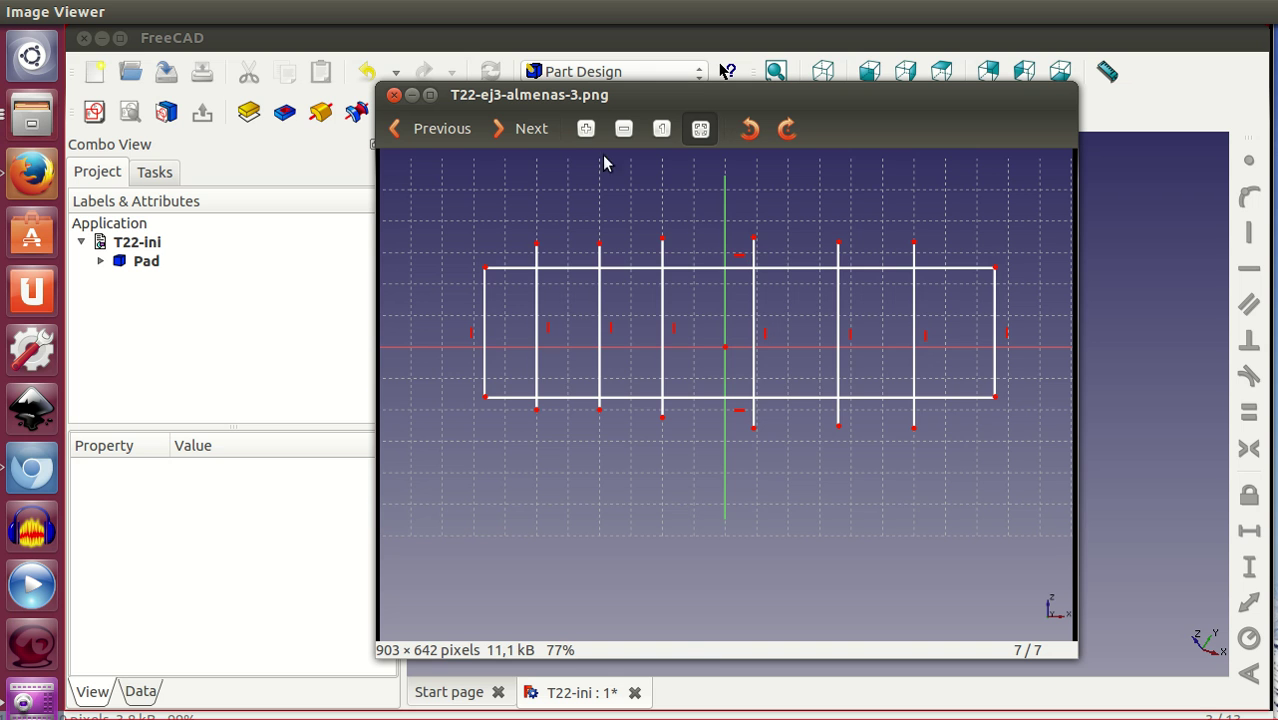
left_click(445, 128)
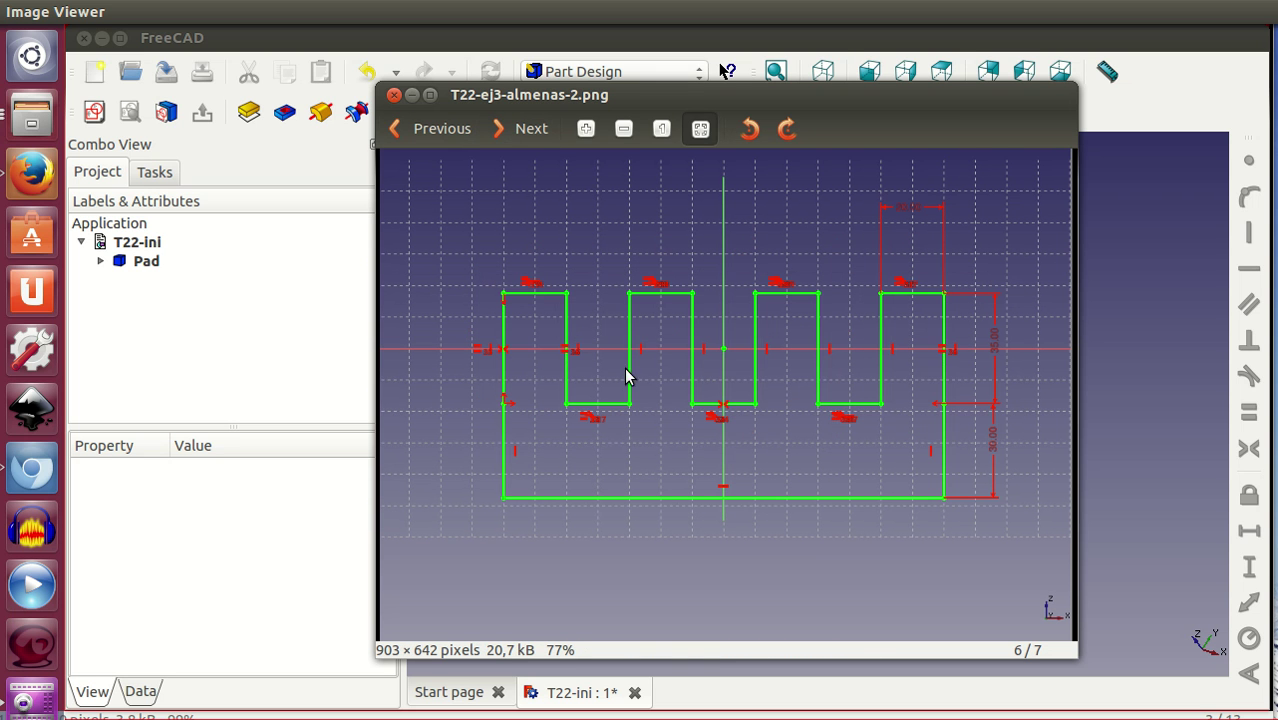